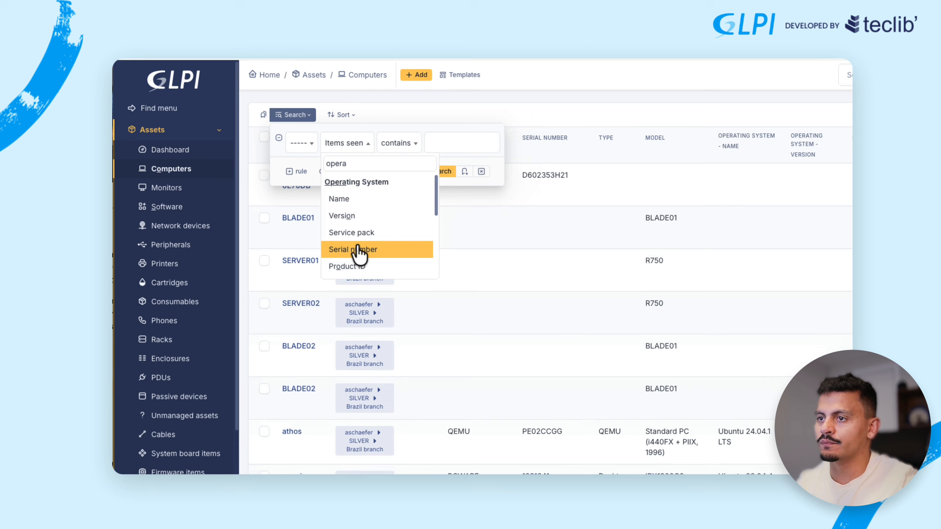
Step: Filter the computers list by Operating System - Name so that only Windows machines are listed
click(368, 199)
click(495, 143)
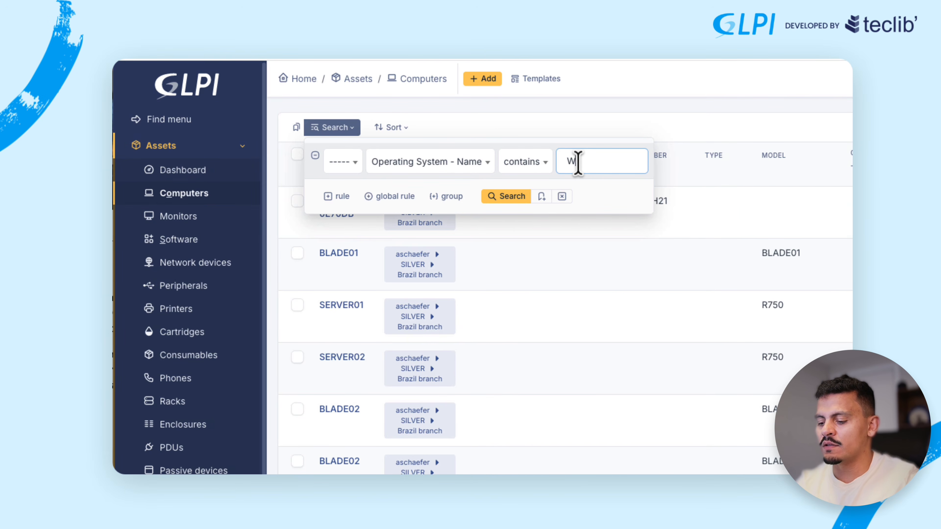
key(Return)
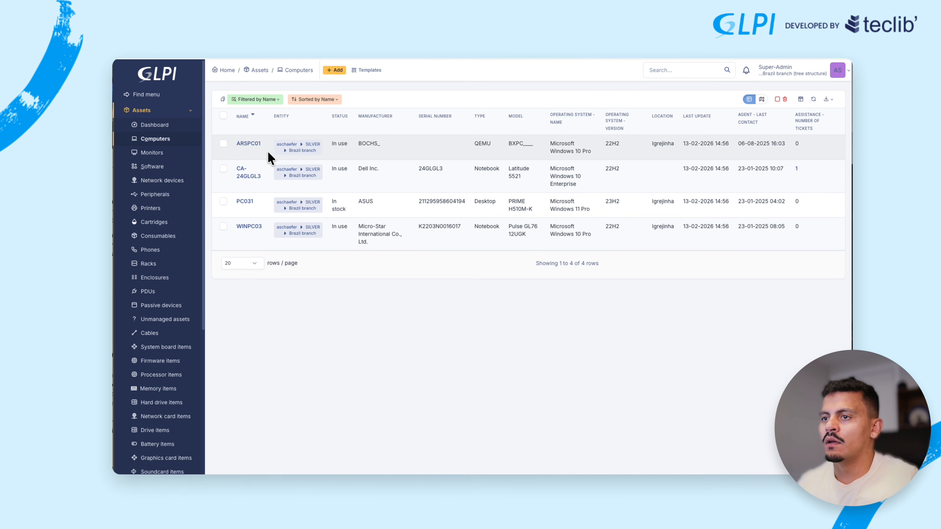
Step: Open computer ARSPC01 and filter its installed software by the name "windows 10"
click(244, 144)
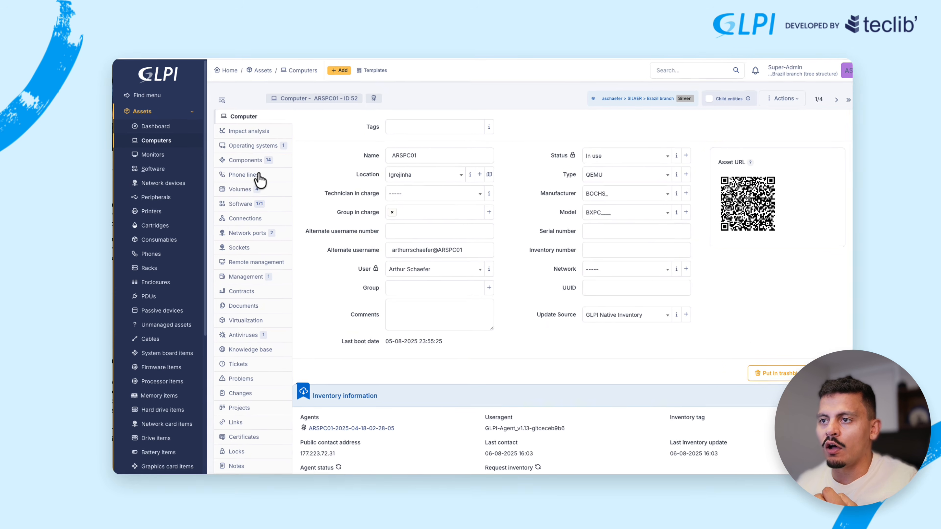
click(252, 204)
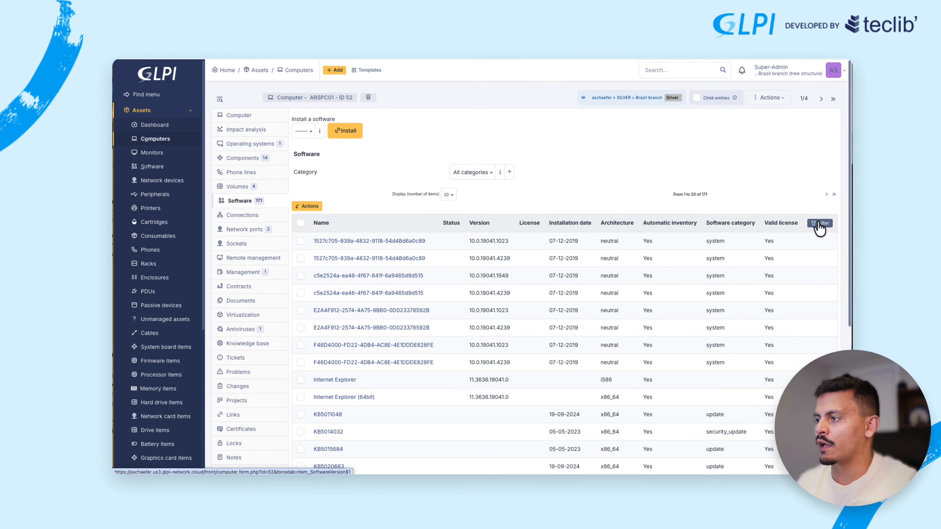
click(820, 224)
click(441, 263)
text(wi)
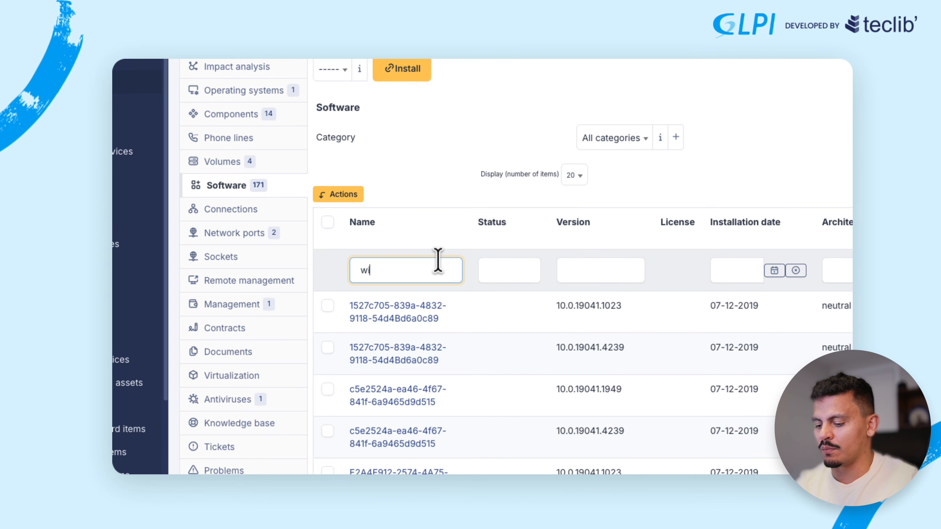
text(ndows 10)
key(Return)
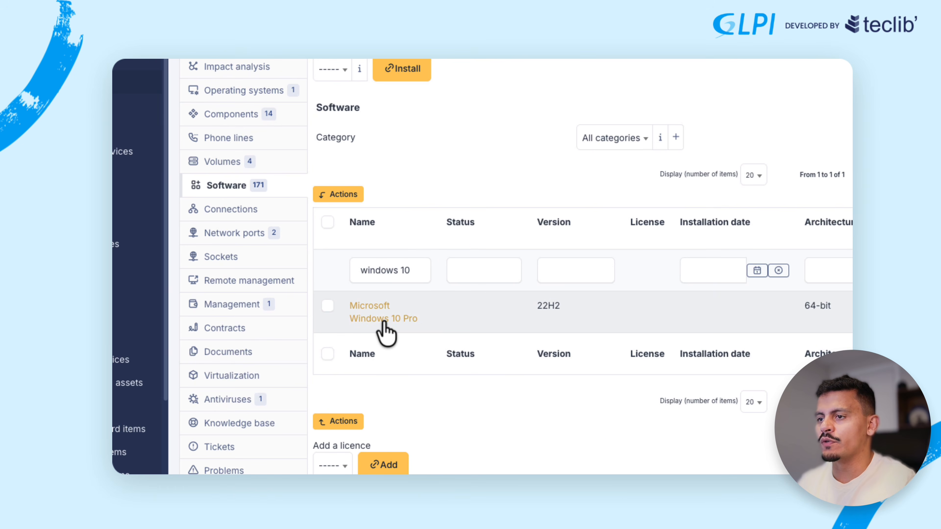
Step: Open the Microsoft Windows 10 Pro software record and start adding a license to it after checking its versions
click(383, 321)
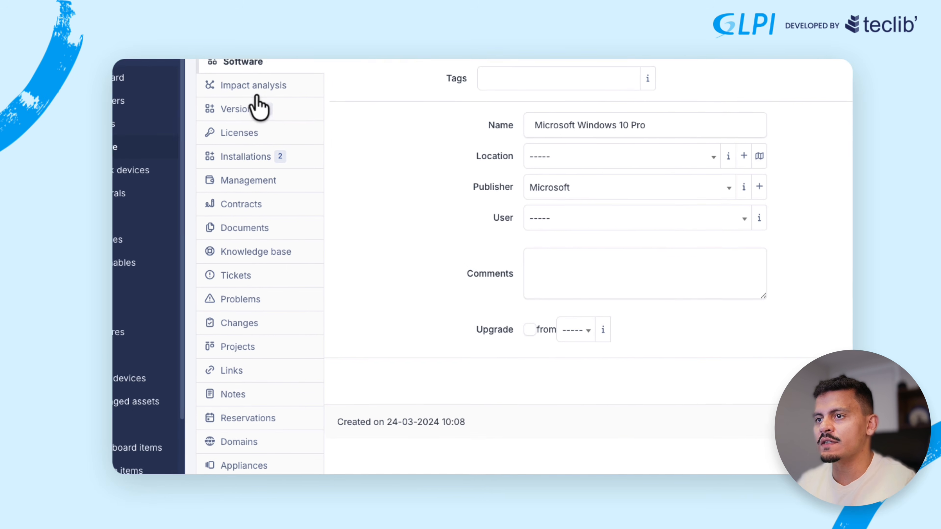
click(334, 192)
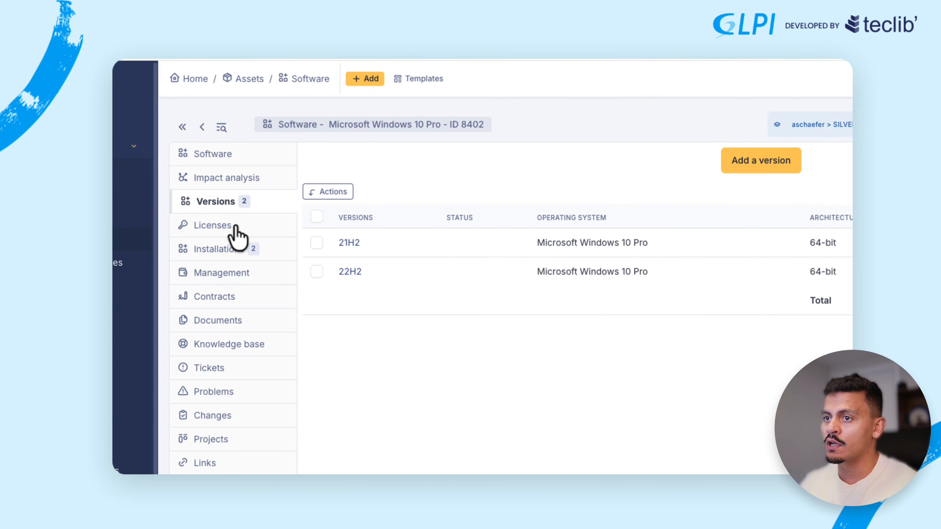
click(232, 228)
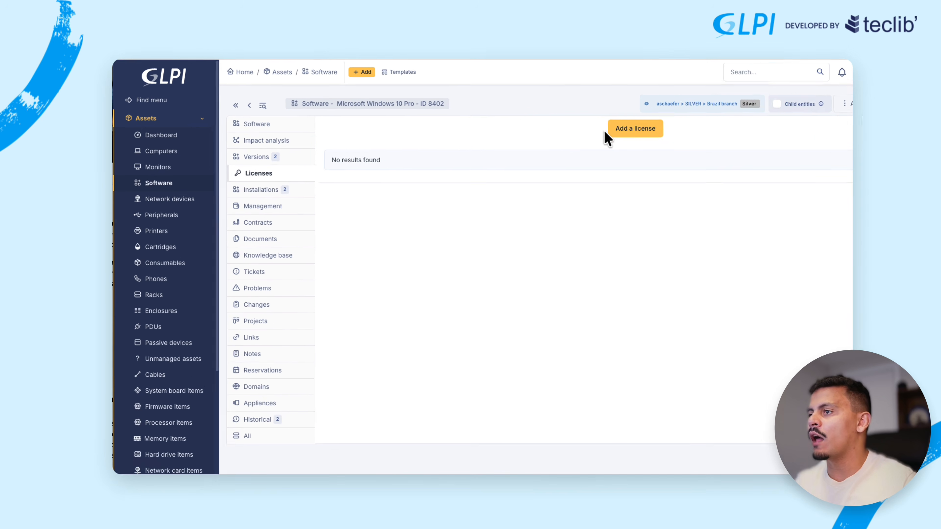
click(567, 119)
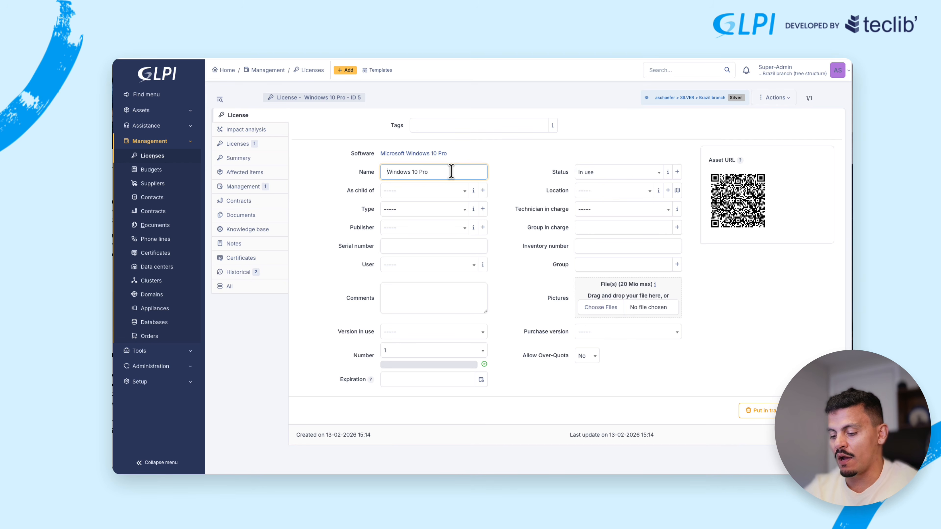
Step: Rename the license as Microsoft Windows 10 Pro
text(M)
key(Caps_Lock)
text(ic)
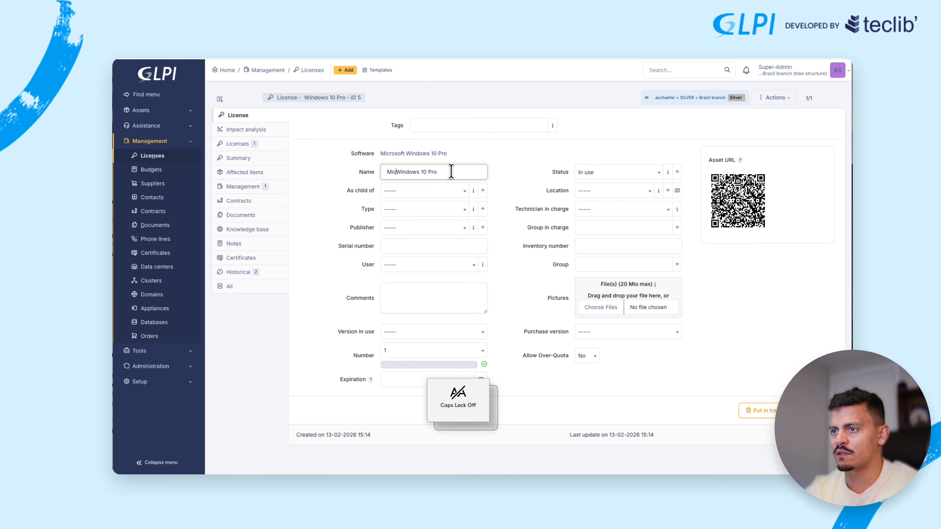
text(rosoft Wind)
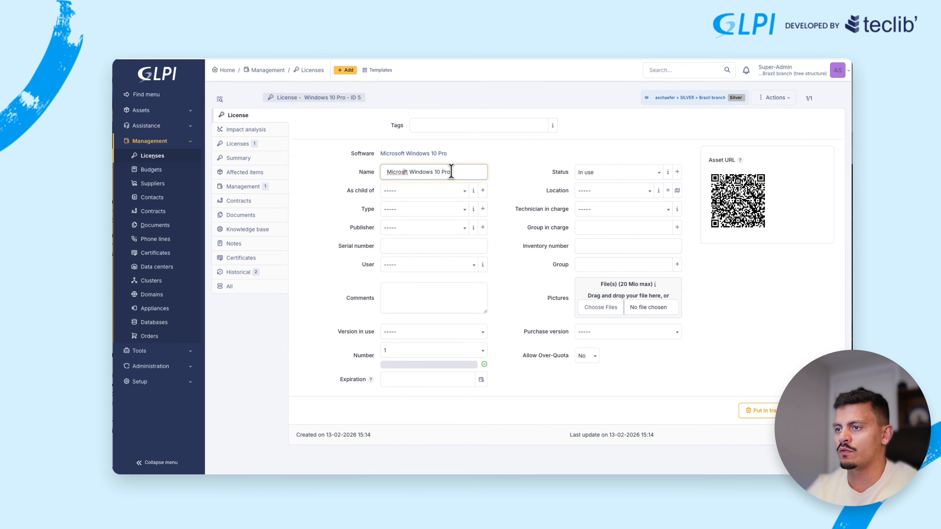
text(o)
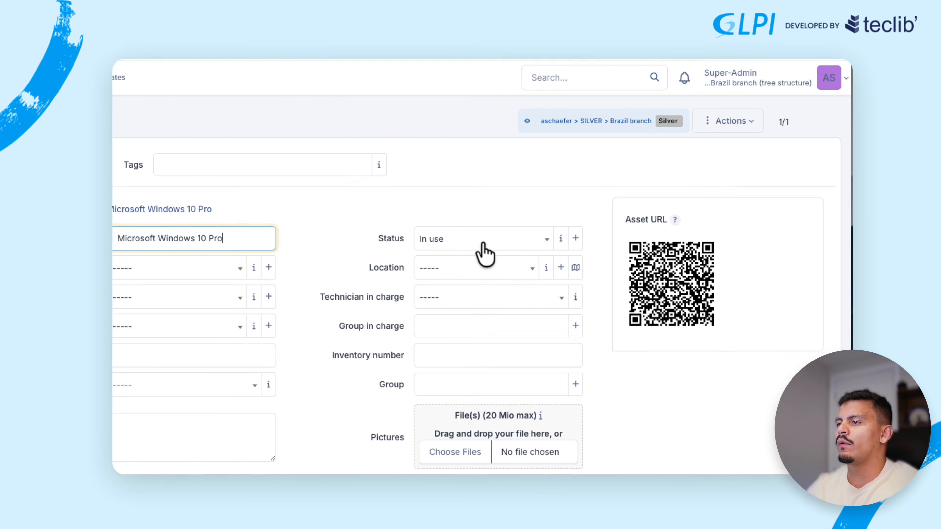
Step: Examine the status options and the parent license options available for the license
click(618, 173)
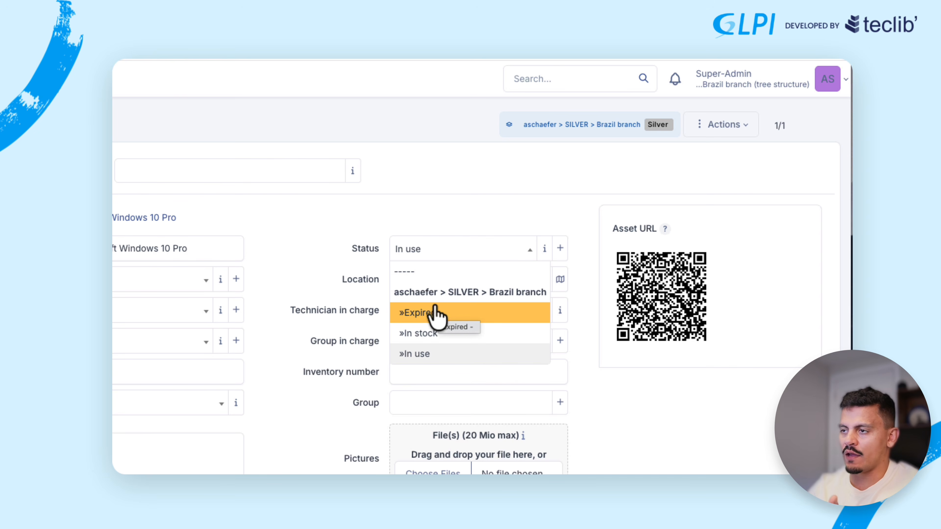
click(423, 212)
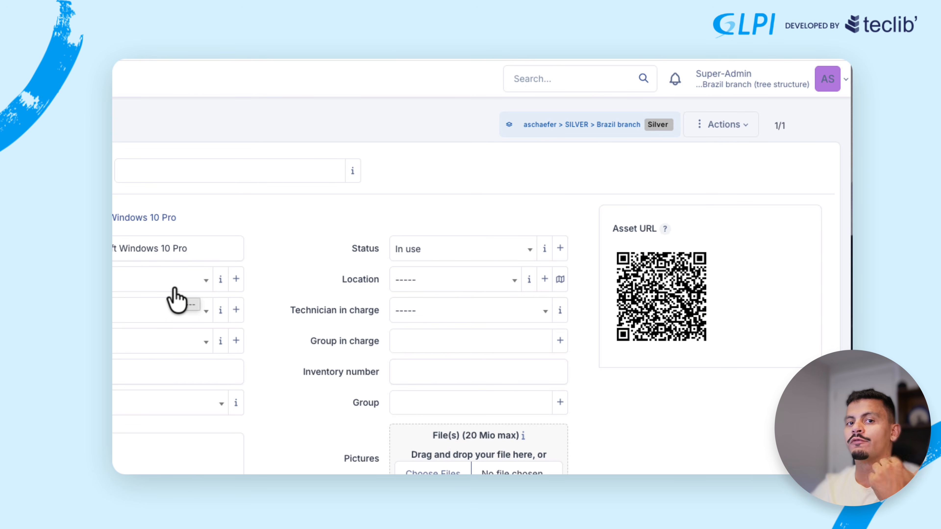
click(206, 247)
drag(153, 247, 351, 261)
click(490, 281)
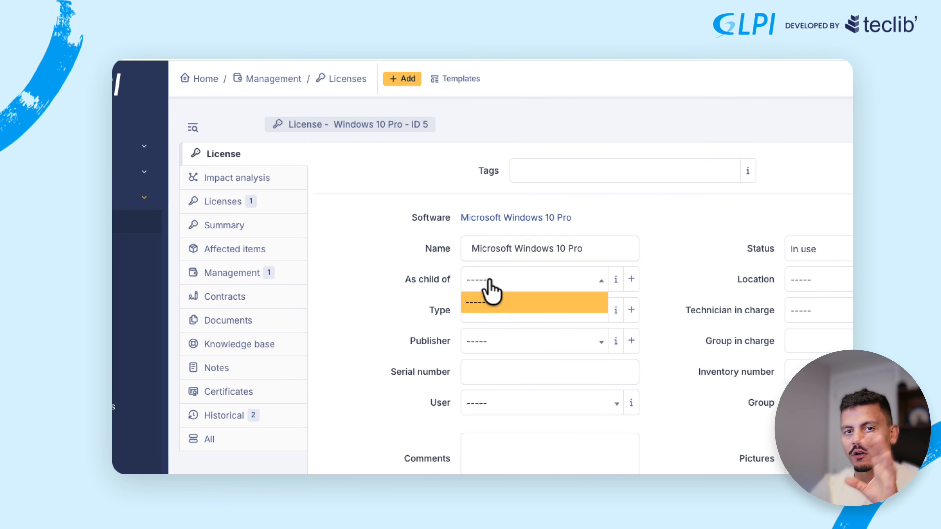
click(739, 225)
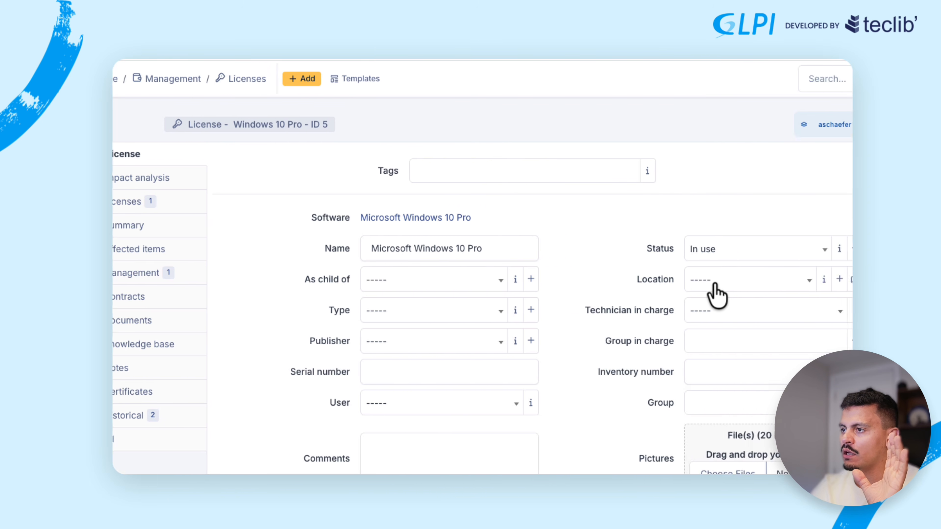
Step: Set the license's location to Igrejinha and its type to Monthly subscription
click(522, 286)
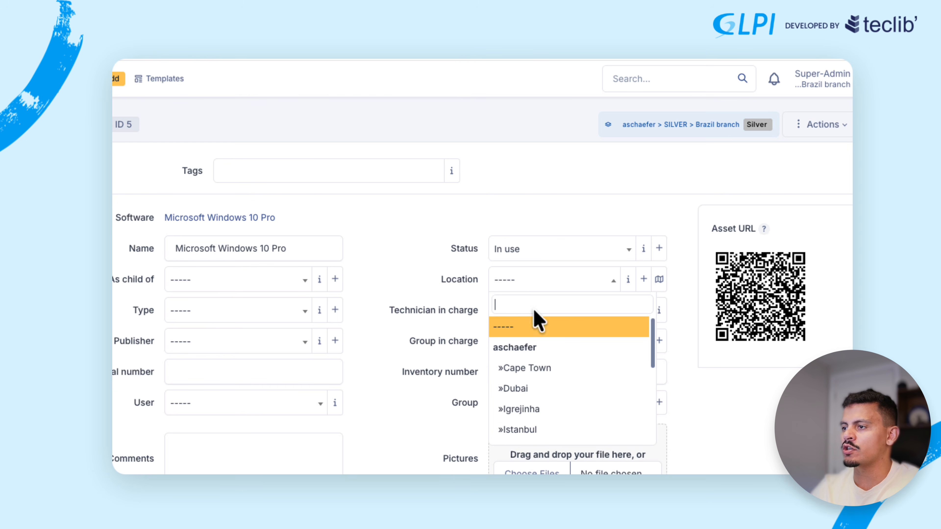
click(545, 415)
click(263, 312)
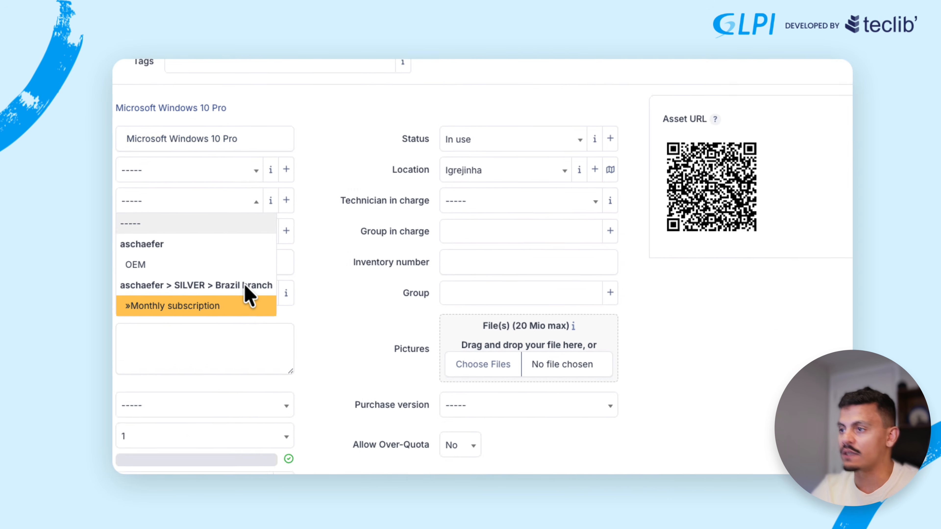
click(761, 381)
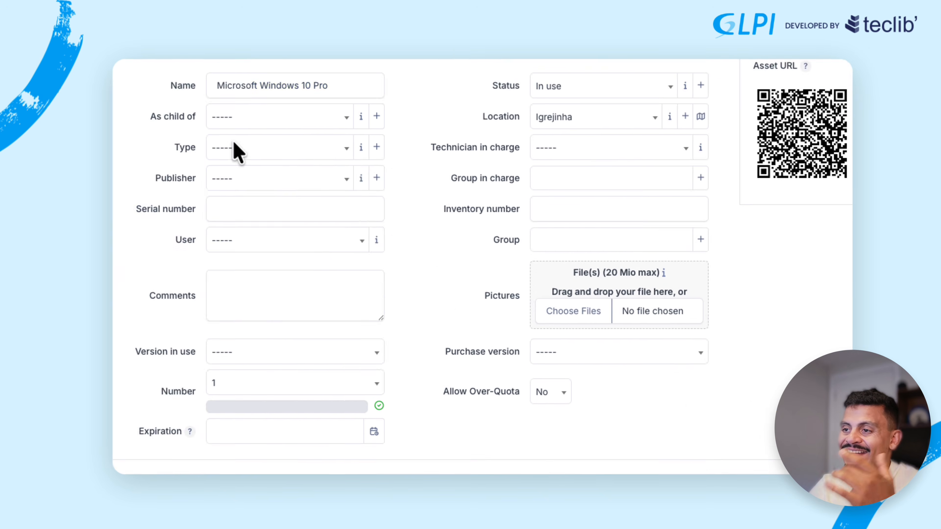
click(505, 256)
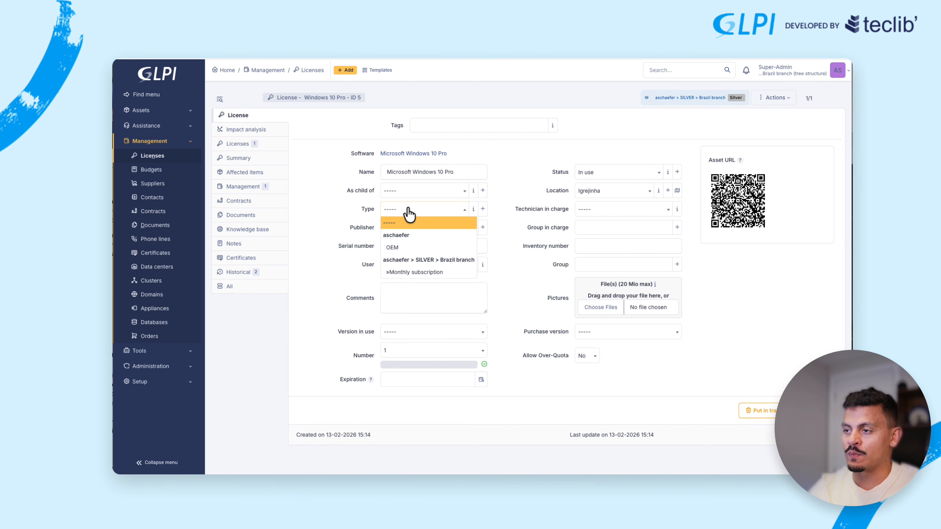
click(404, 273)
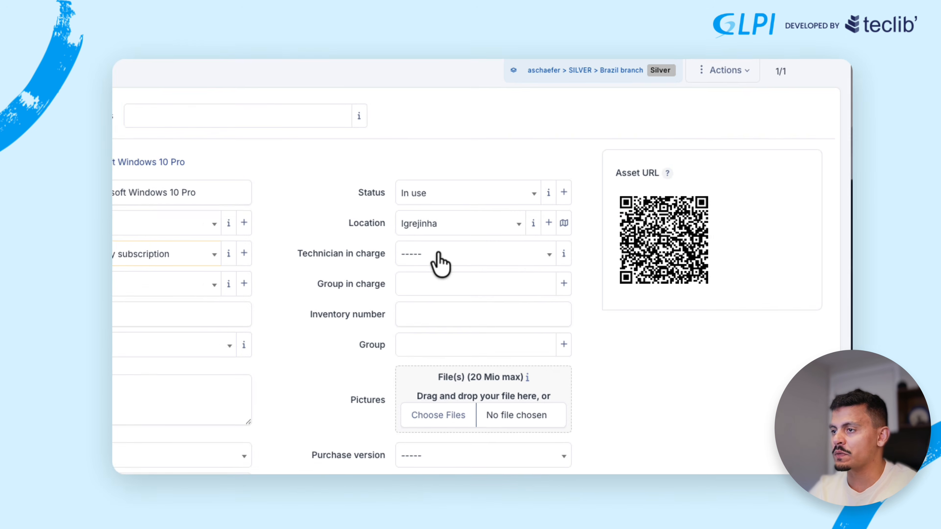
Step: Assign the technician in charge of the license and set its publisher to Microsoft
click(440, 259)
click(450, 319)
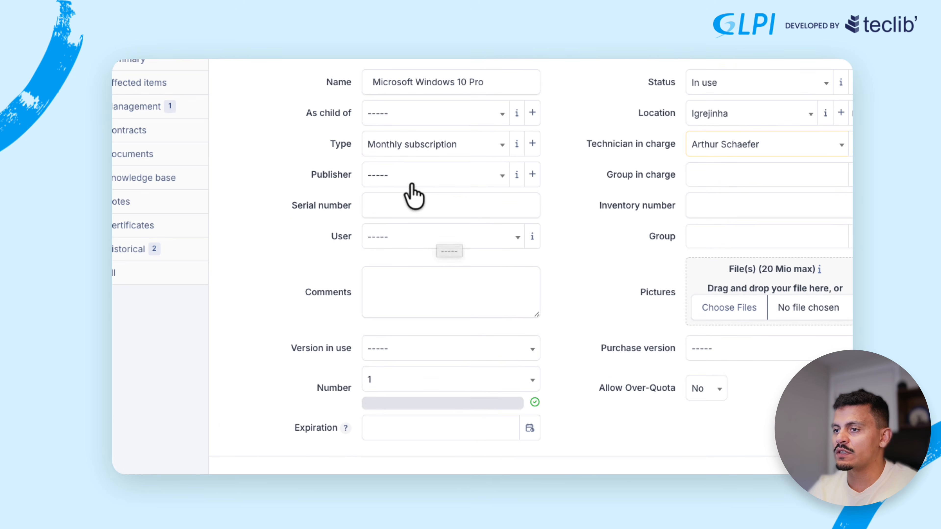
click(416, 178)
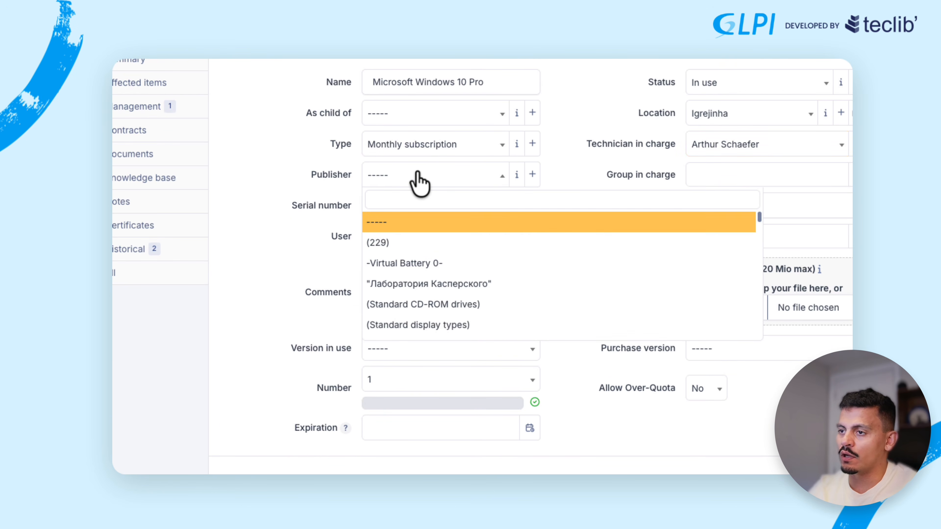
text(mi)
text(cro)
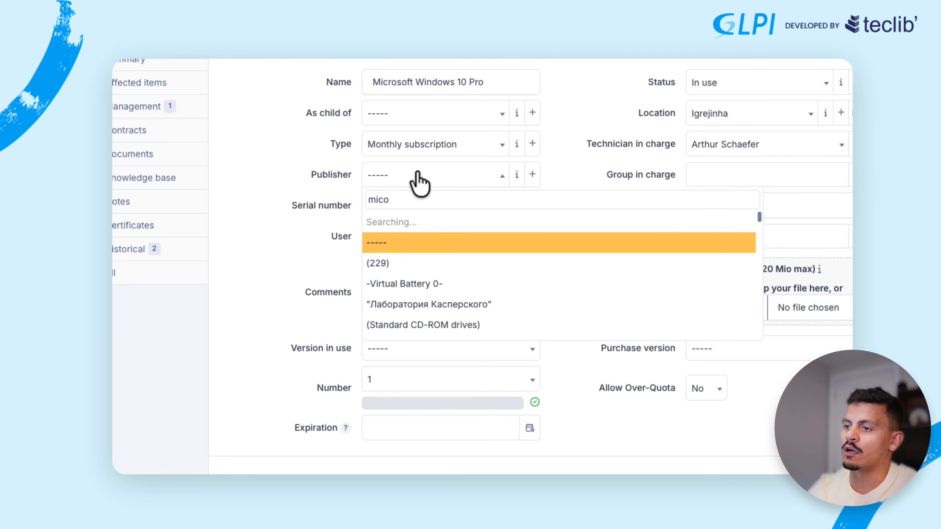
key(BackSpace)
text(ro)
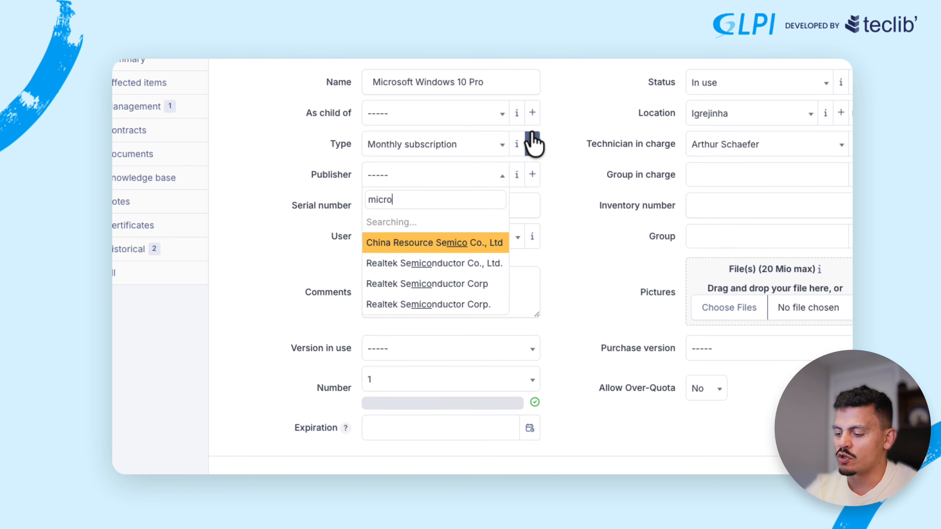
scroll(431, 300, down, 2)
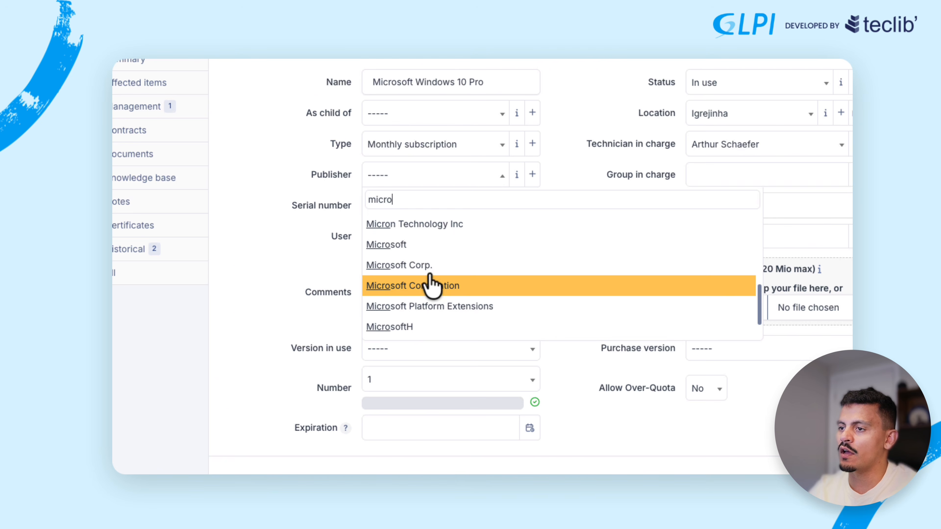
click(433, 262)
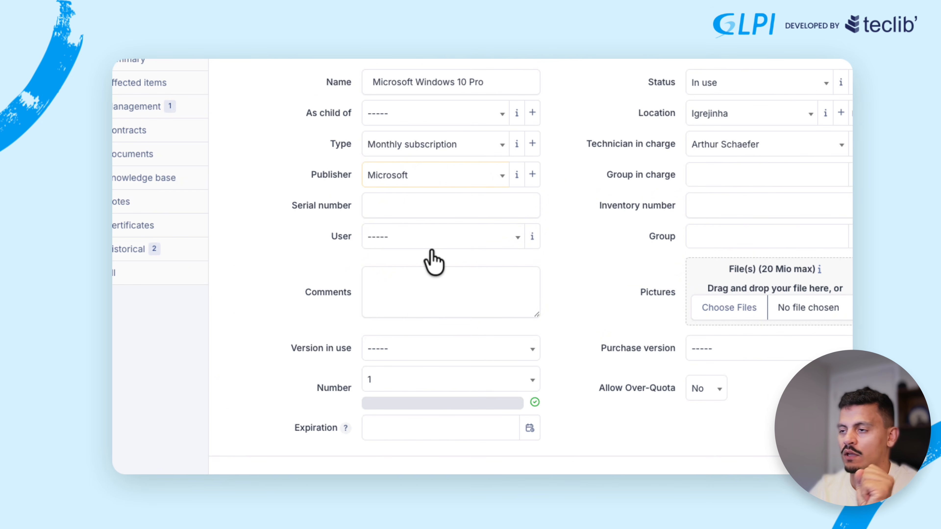
Step: Add the Infra and Compliance groups as the groups in charge of the license
click(787, 169)
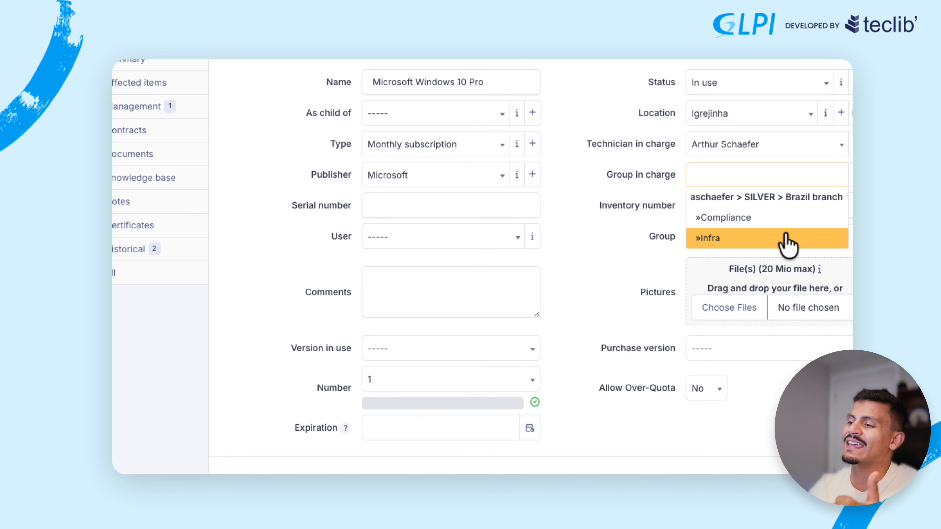
click(778, 238)
click(784, 178)
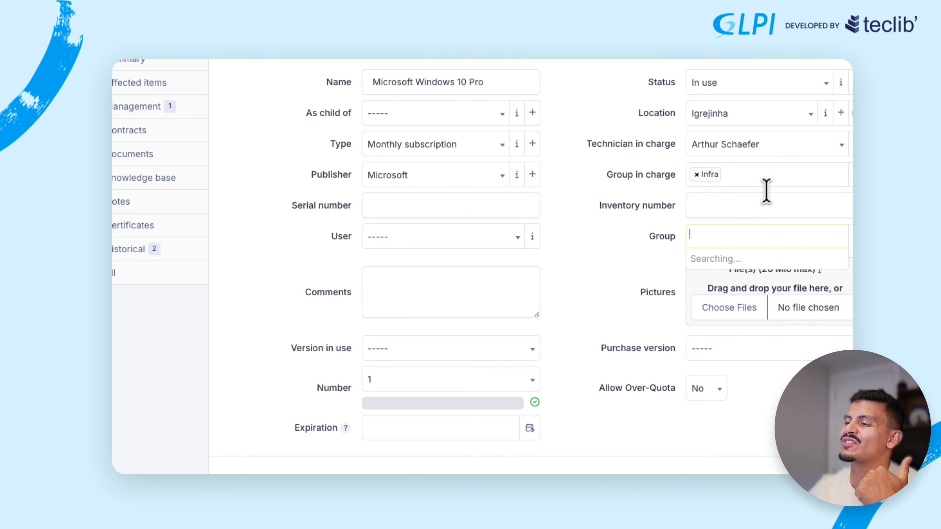
click(758, 218)
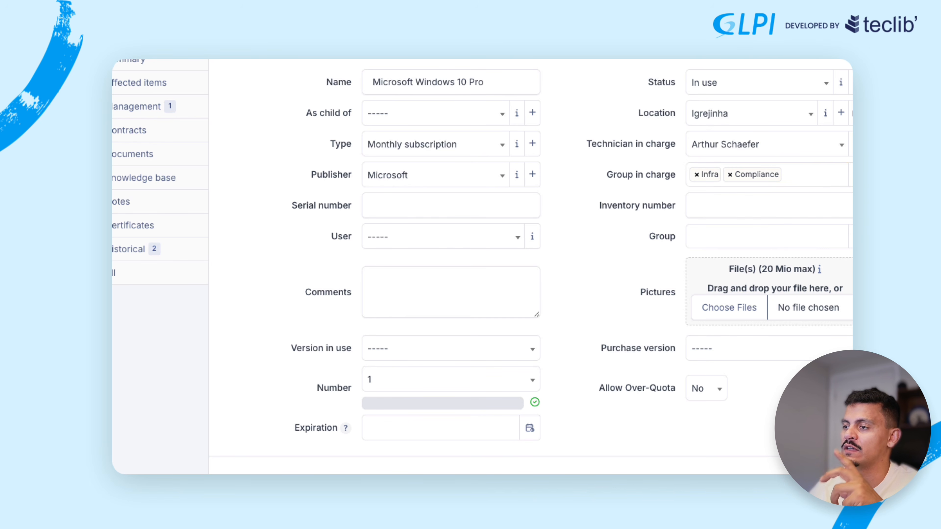
Step: Enter the license's serial number and open its inventory number for editing
click(422, 201)
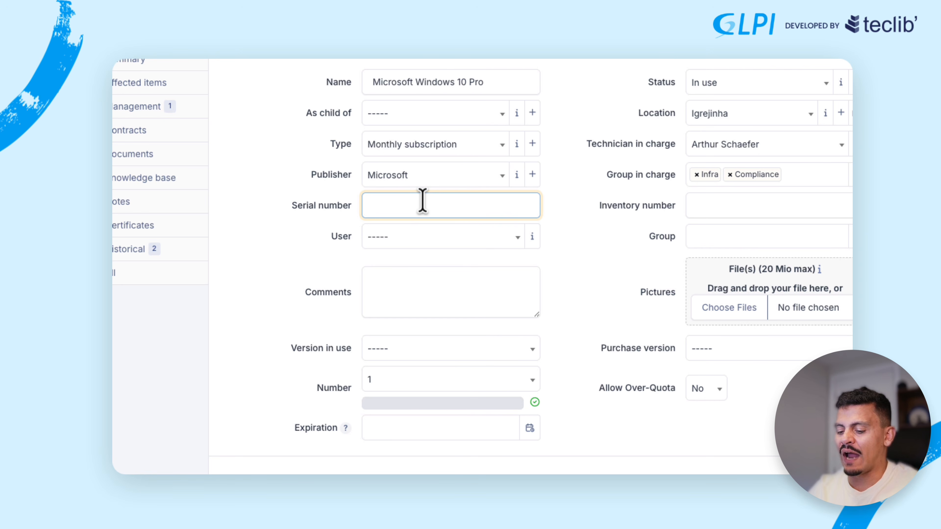
key(ctrl+v)
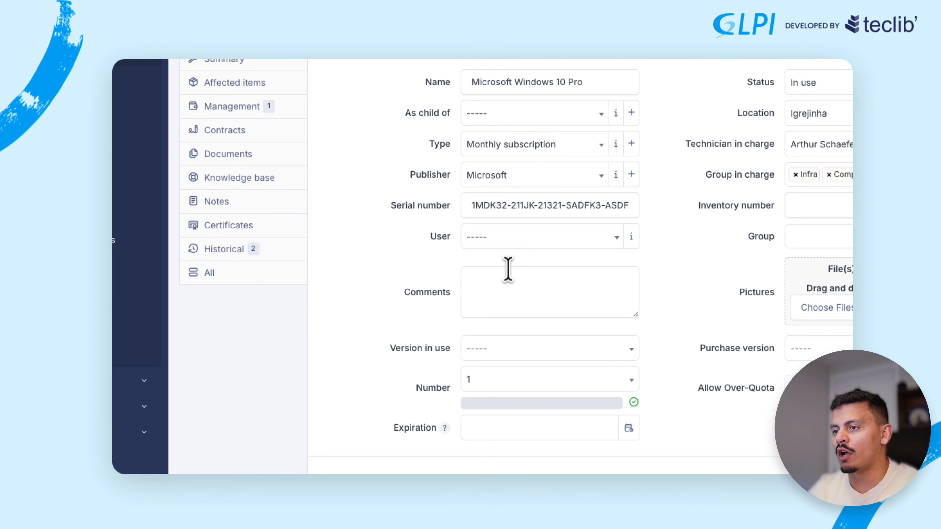
click(298, 209)
click(528, 245)
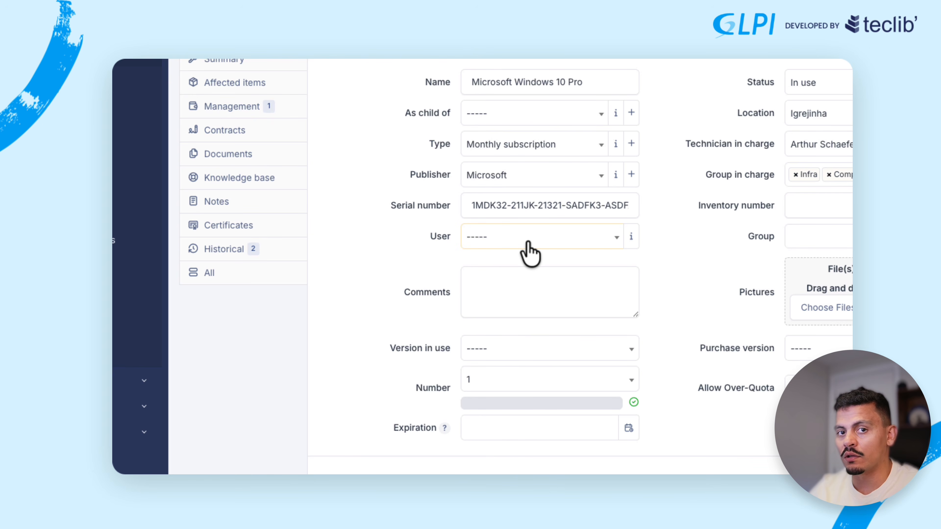
click(818, 207)
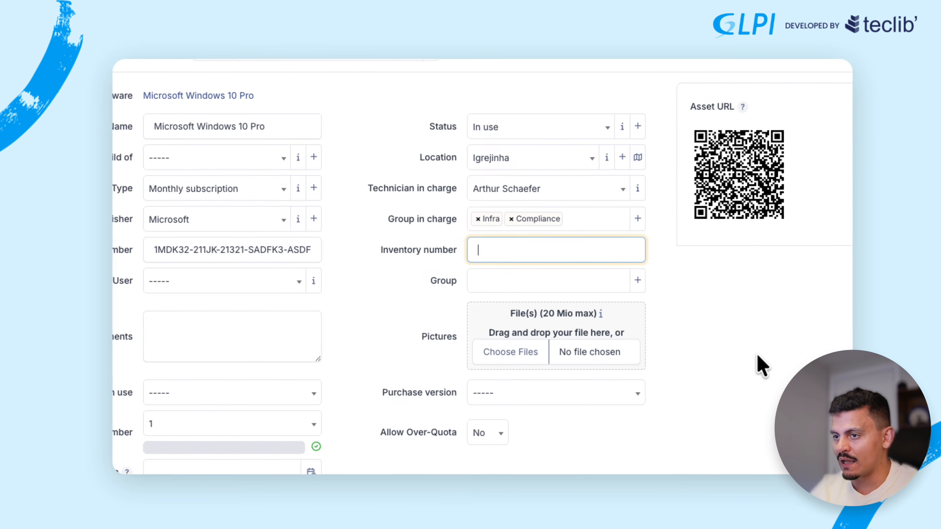
Step: Enter the license comment "This software is attributed by User on Entra."
click(96, 345)
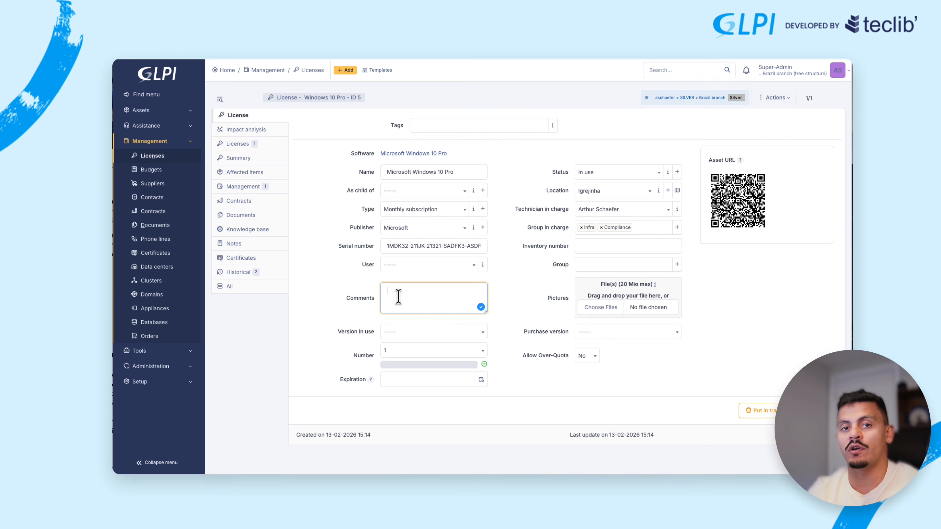
text(T)
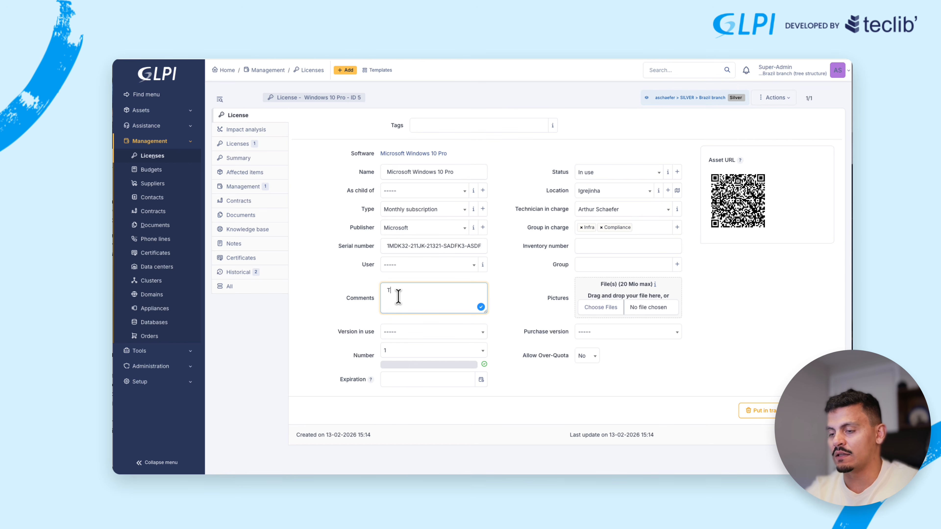
key(Caps_Lock)
text(his so)
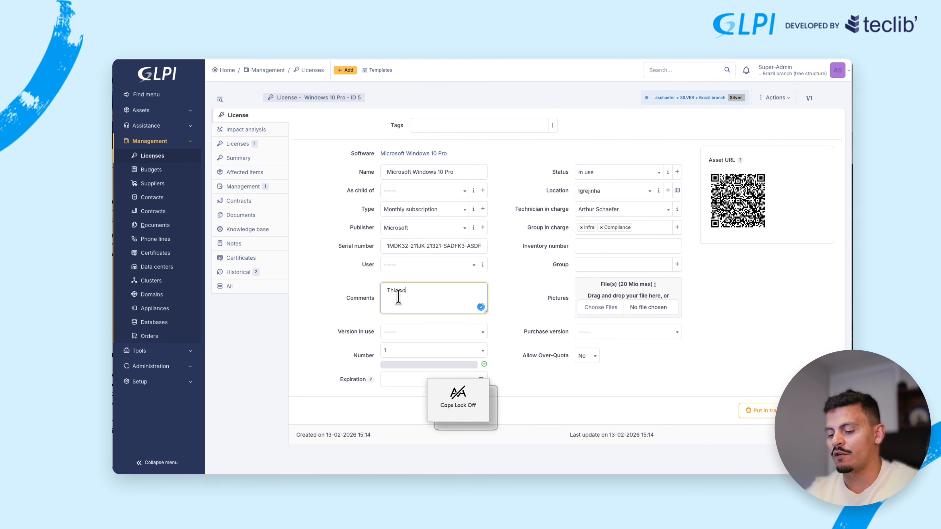
text(ftware is attri)
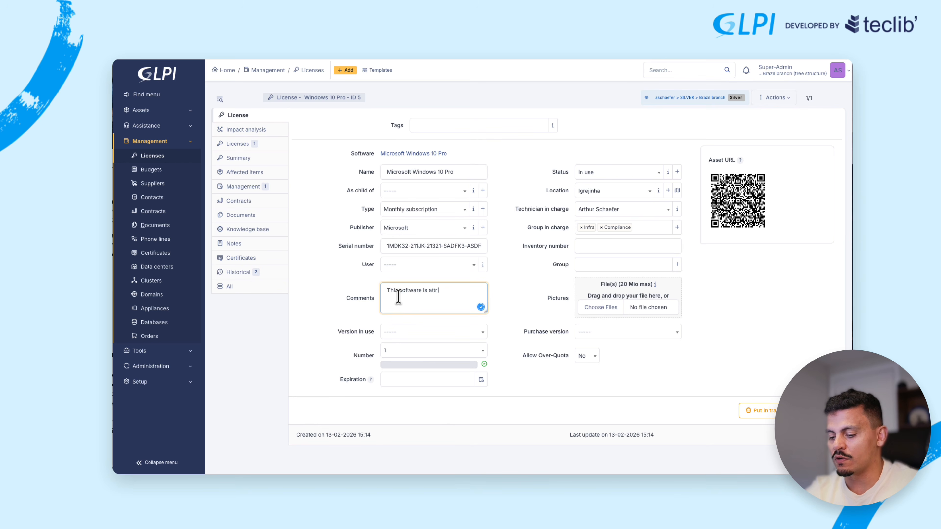
text(buted by User)
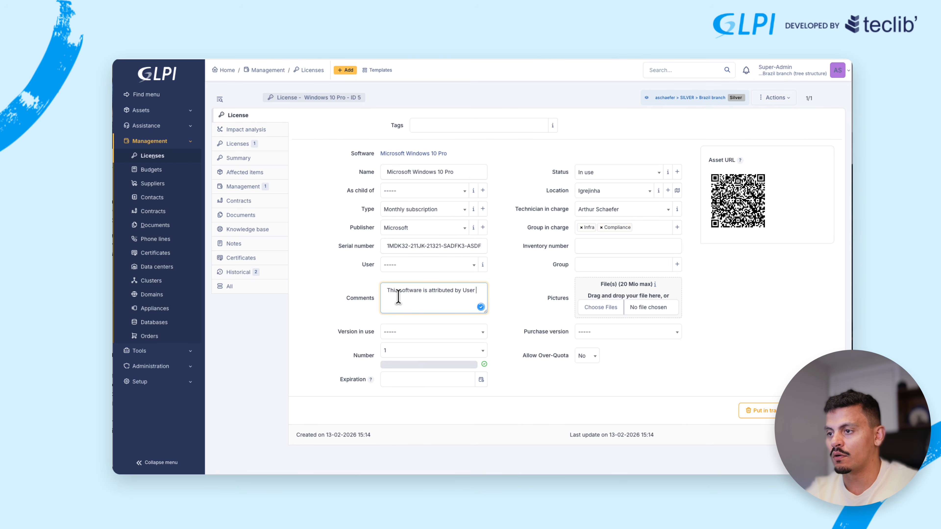
text( on E)
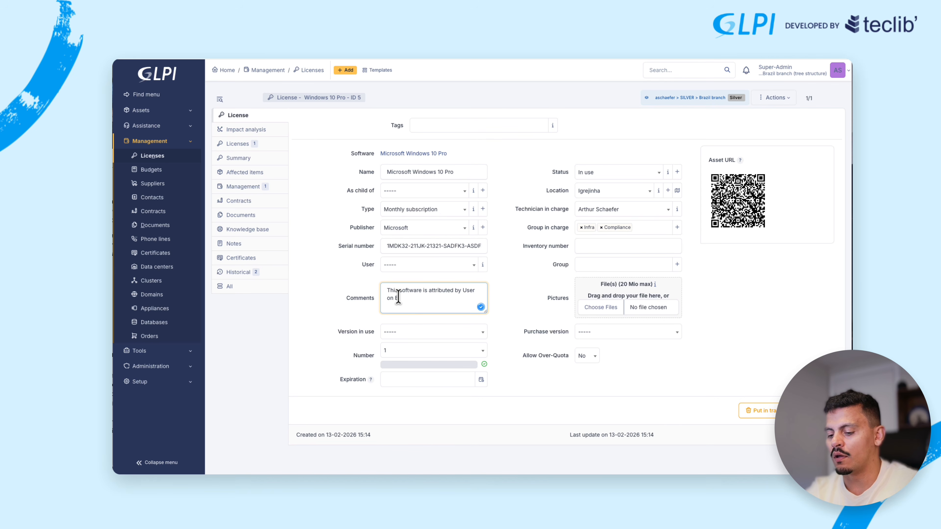
text(ntra.)
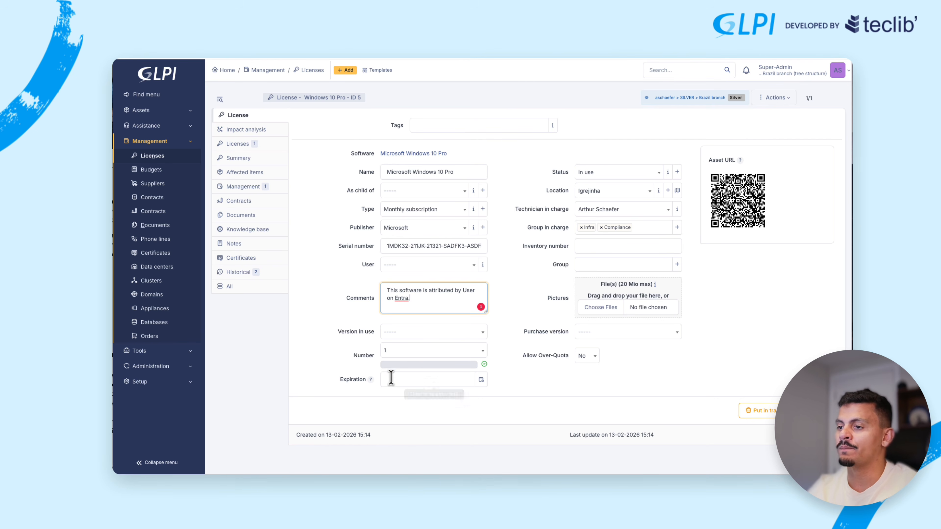
Step: Set the license's version in use to 22H2 and its purchase version to 21H2
click(417, 336)
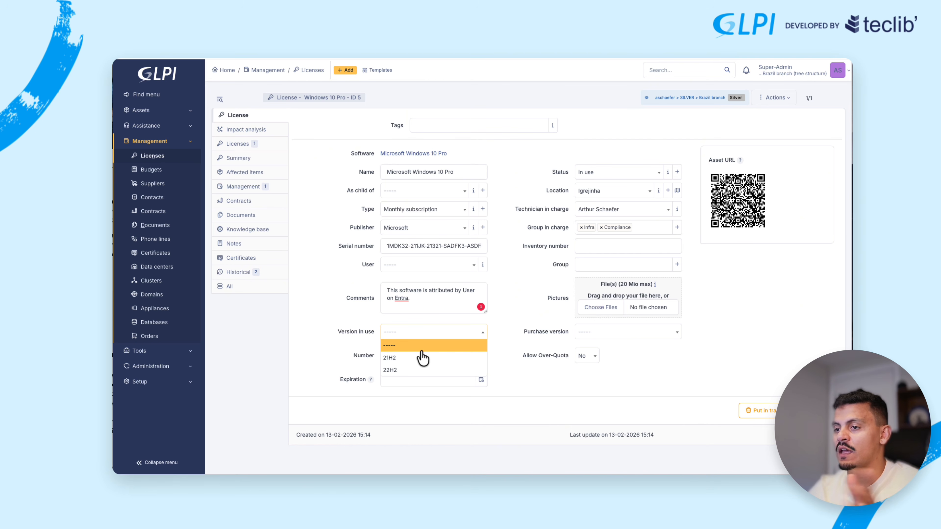
click(423, 371)
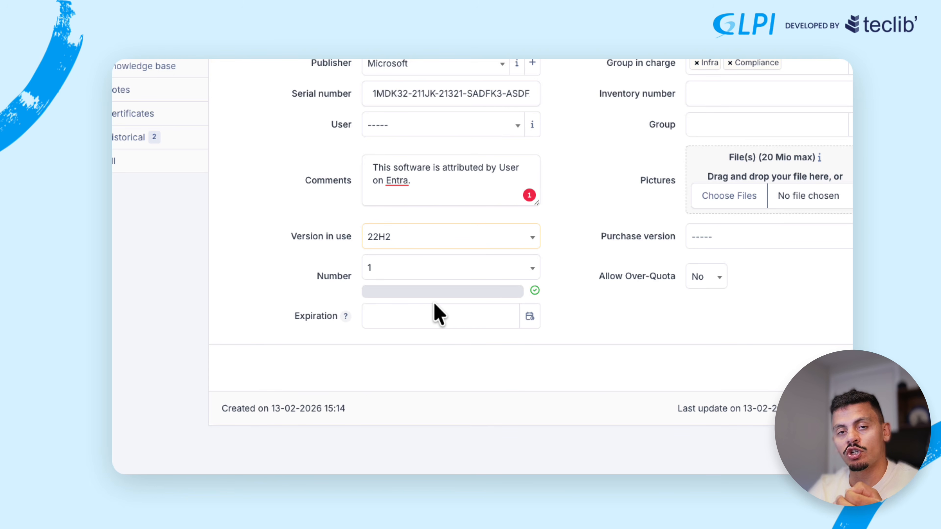
click(797, 245)
click(704, 296)
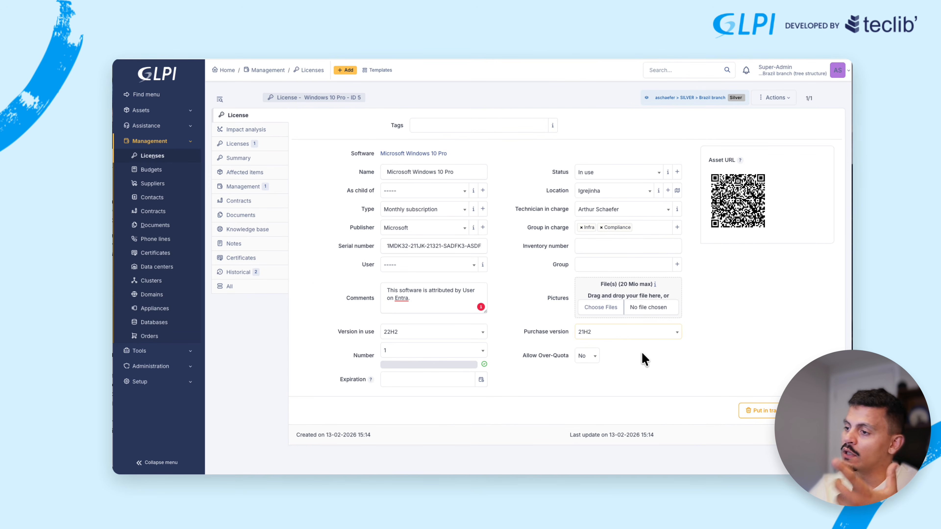
Step: Set the license number to 3 and its expiration to 18 February 2027, and save the license
click(420, 355)
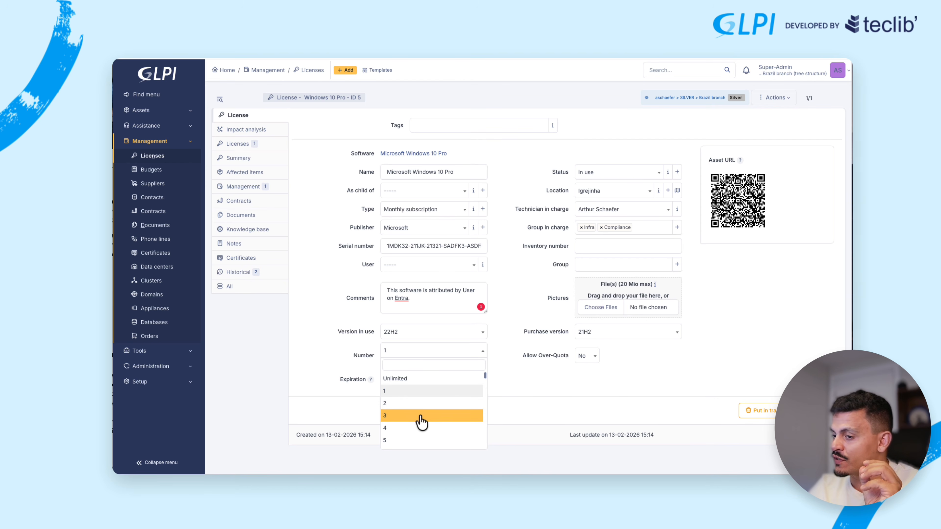
click(420, 415)
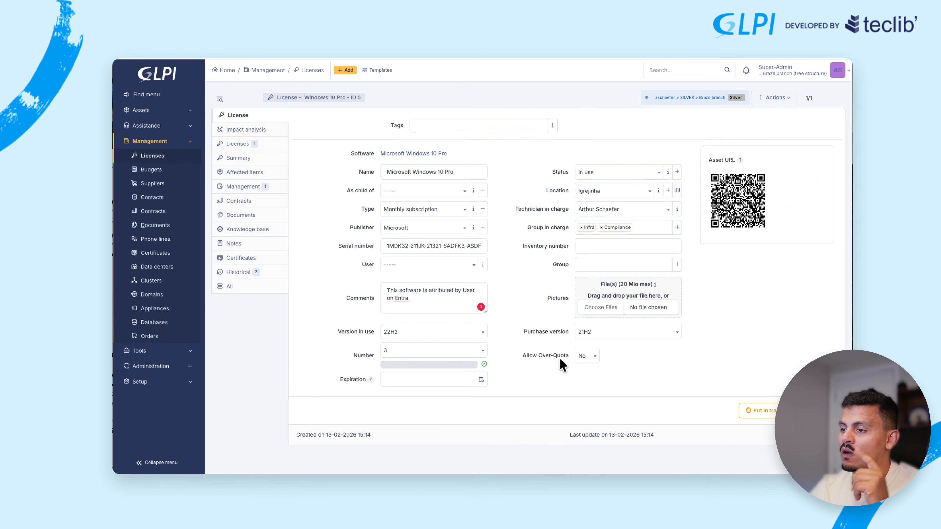
click(451, 379)
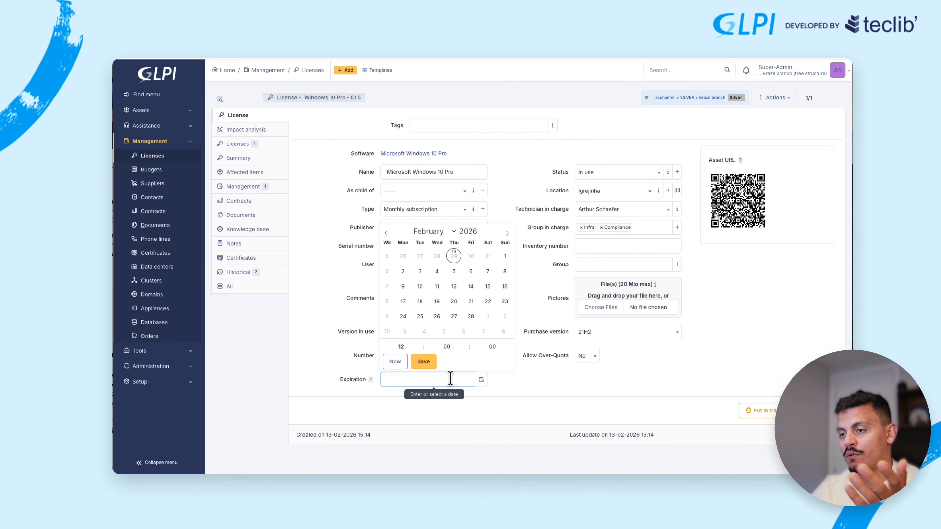
click(508, 233)
click(507, 233)
click(507, 232)
click(507, 233)
click(507, 233)
click(507, 233)
click(507, 233)
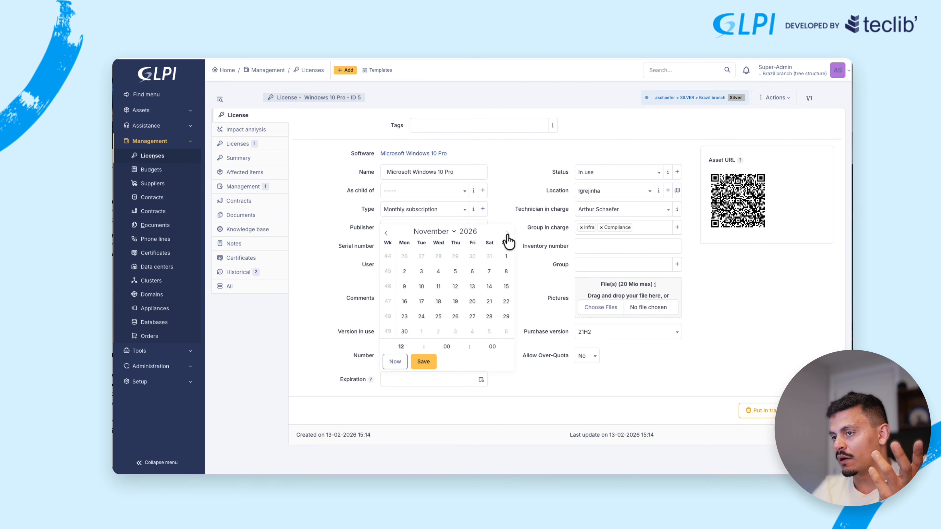
click(507, 233)
click(508, 232)
click(507, 233)
click(507, 233)
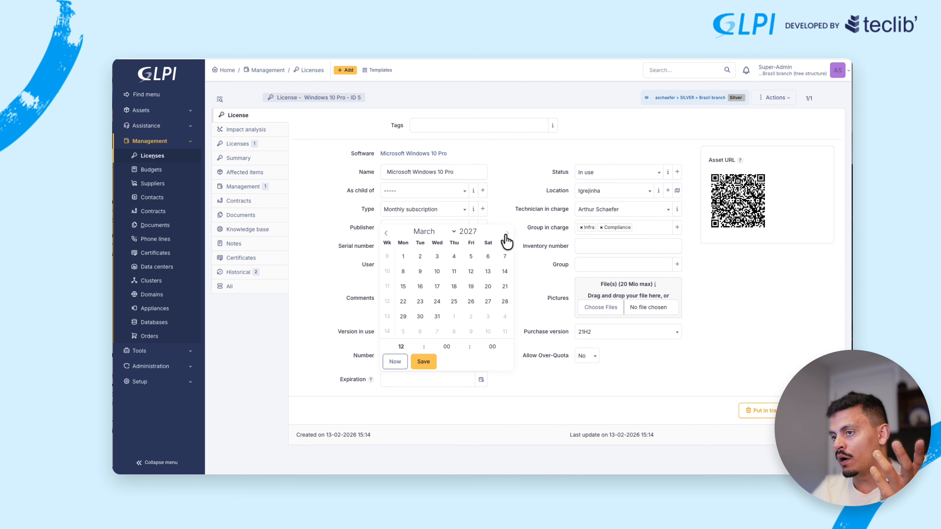
click(386, 233)
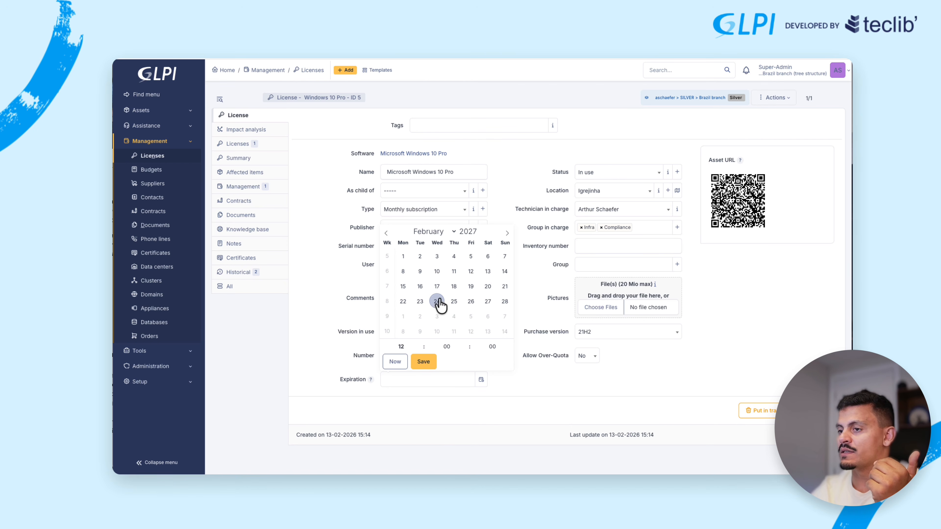
click(453, 287)
click(672, 374)
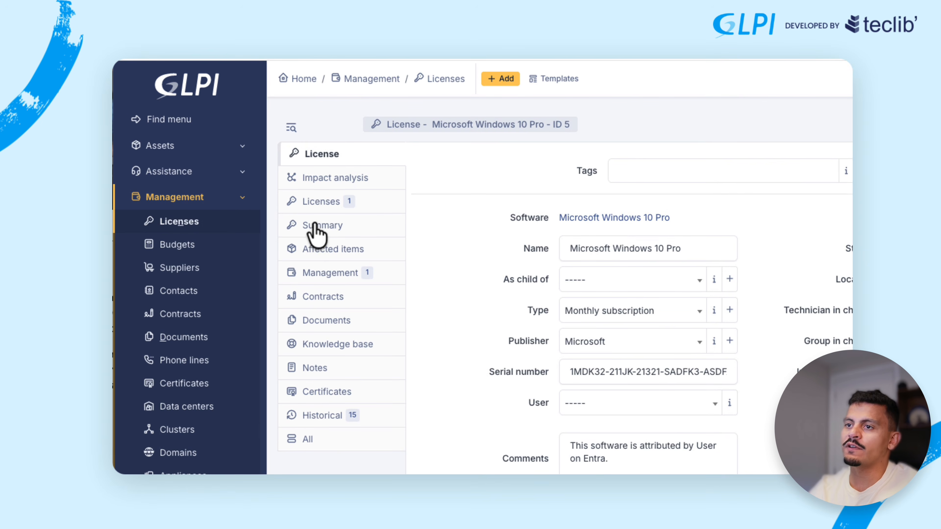
Step: View the license's summary of affected items and return to the license list
click(315, 226)
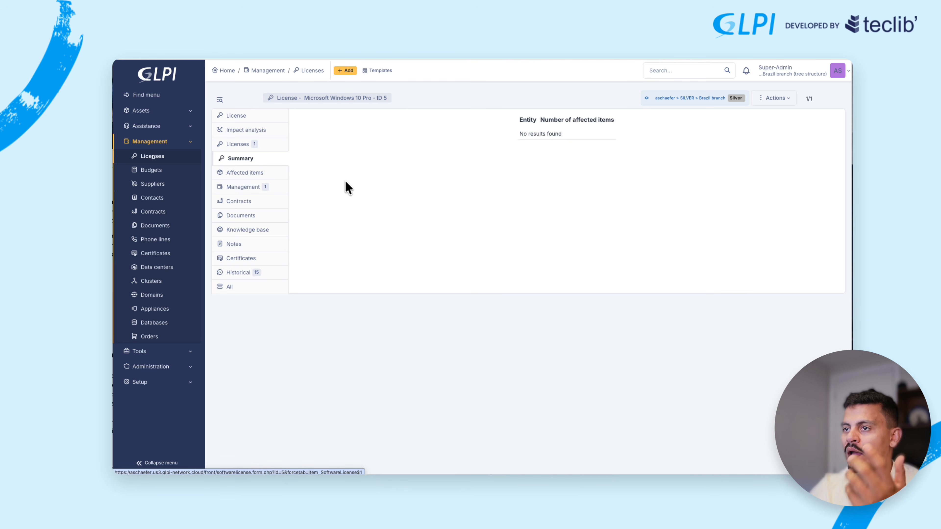
key(alt+Left)
key(alt+Left)
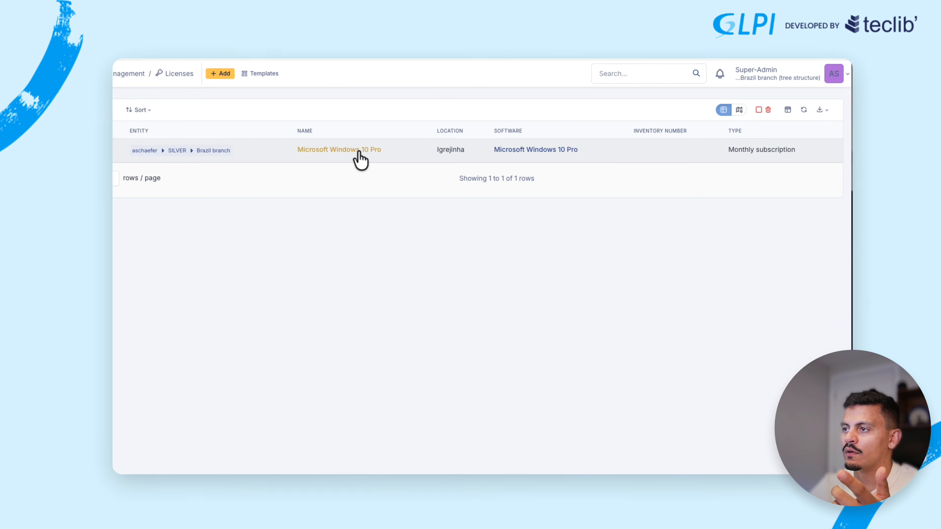
Step: Open the computer ARSPC01 from the installations of the Microsoft Windows 10 Pro software
click(449, 184)
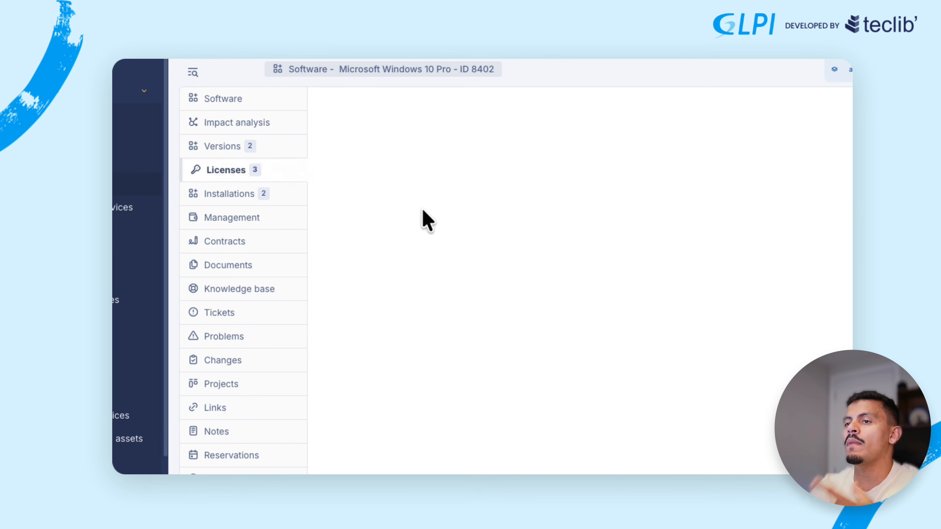
click(269, 189)
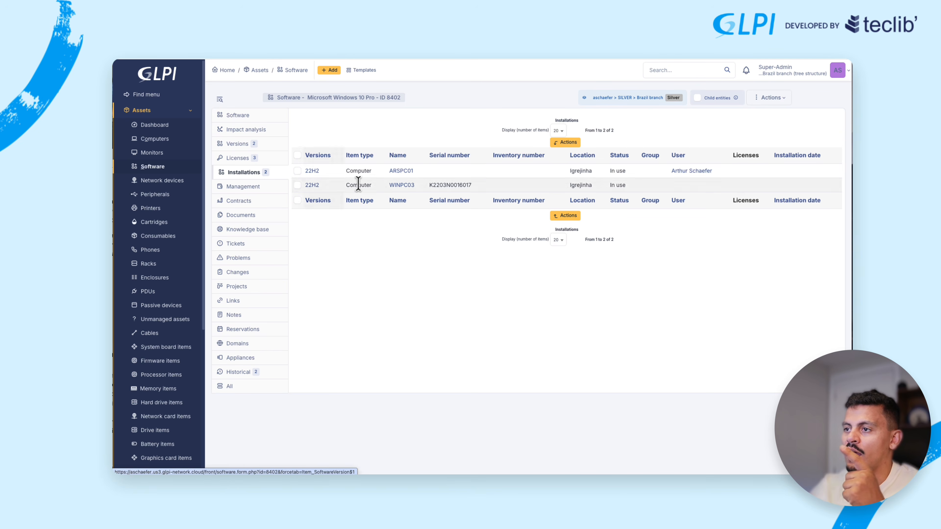
click(402, 173)
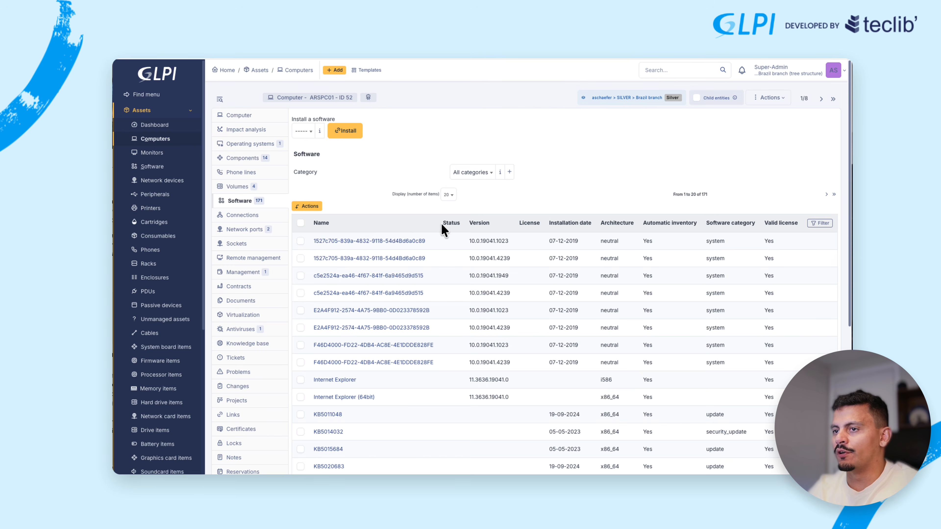
Step: Filter the software installed on ARSPC01 by the name "windows 10 pro"
click(820, 223)
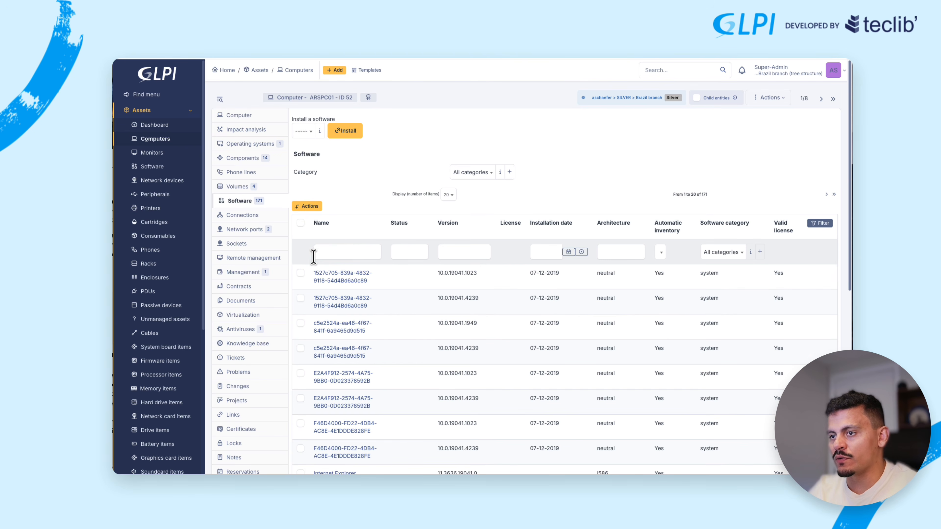
click(323, 253)
text(windows 10 pro)
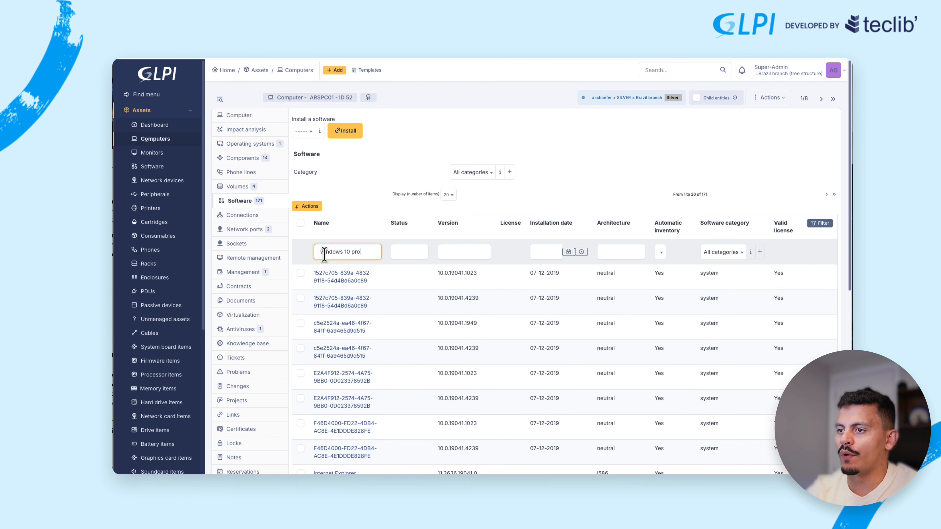
key(Return)
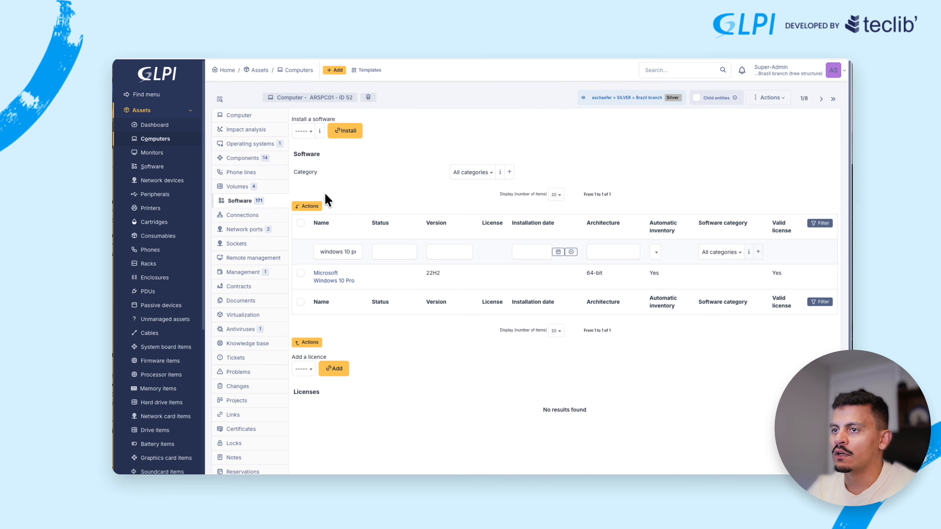
Step: Add the Microsoft Windows 10 Pro license of the Microsoft Windows 10 Pro software to ARSPC01
scroll(421, 374, down, 1)
scroll(421, 375, down, 1)
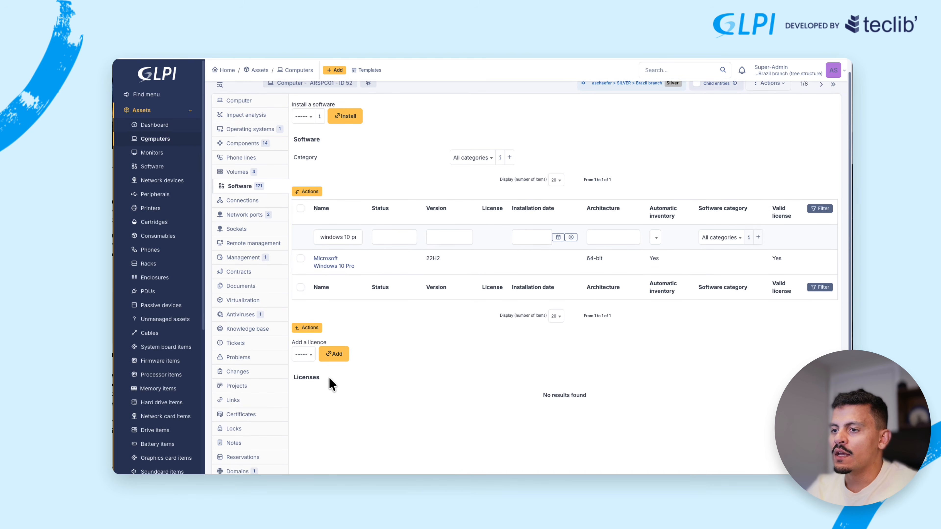
click(309, 346)
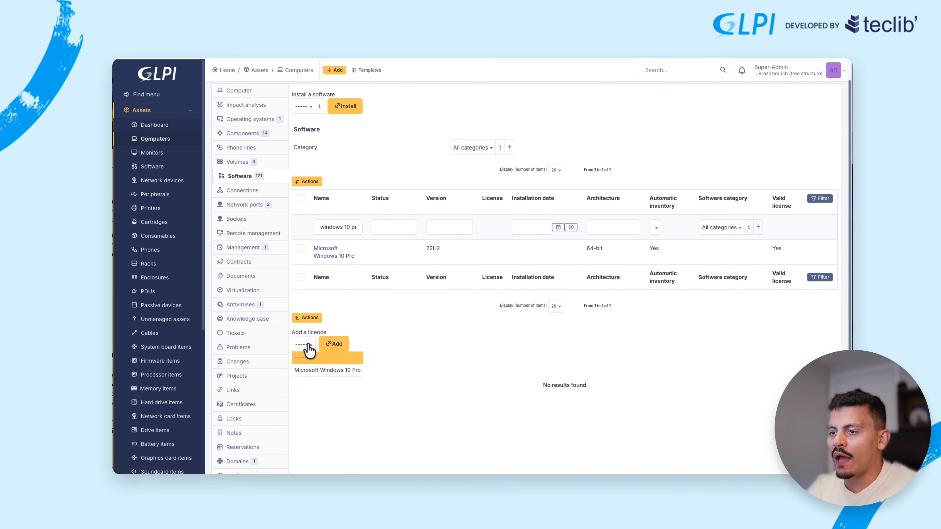
click(340, 371)
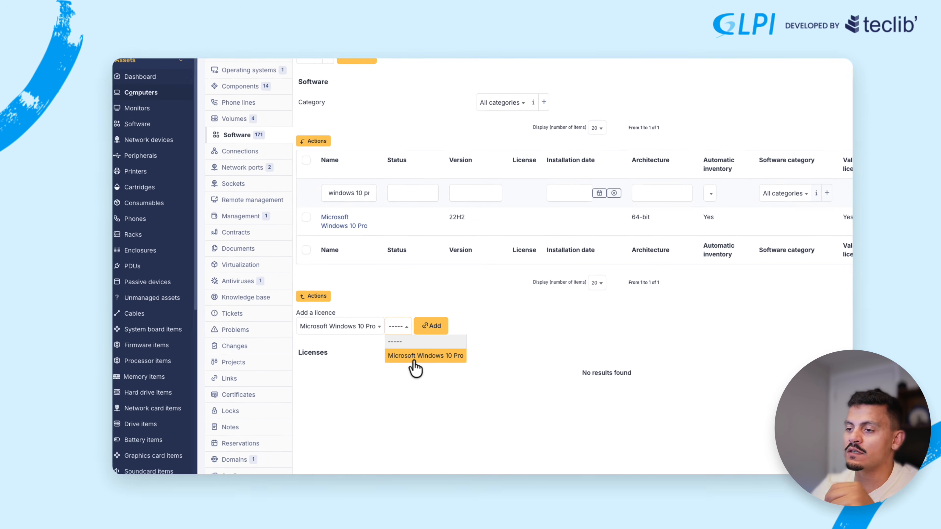
click(395, 370)
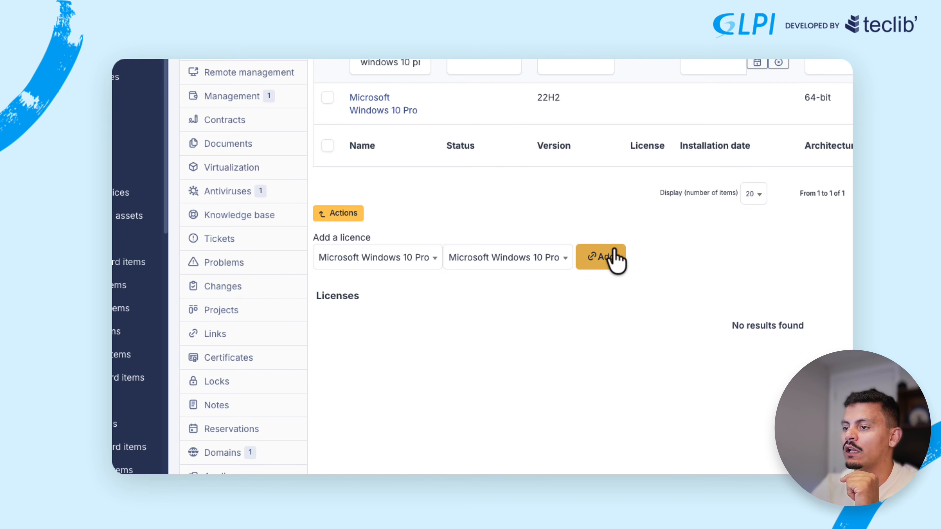
click(615, 258)
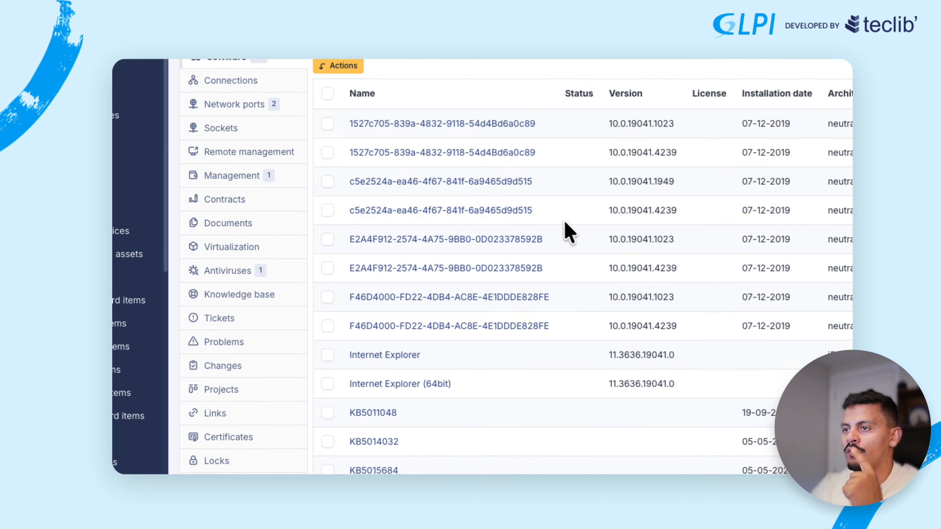
Step: Filter ARSPC01's software list again by the name "windows 10 p" to check the license linked to Microsoft Windows 10 Pro
scroll(567, 230, up, 5)
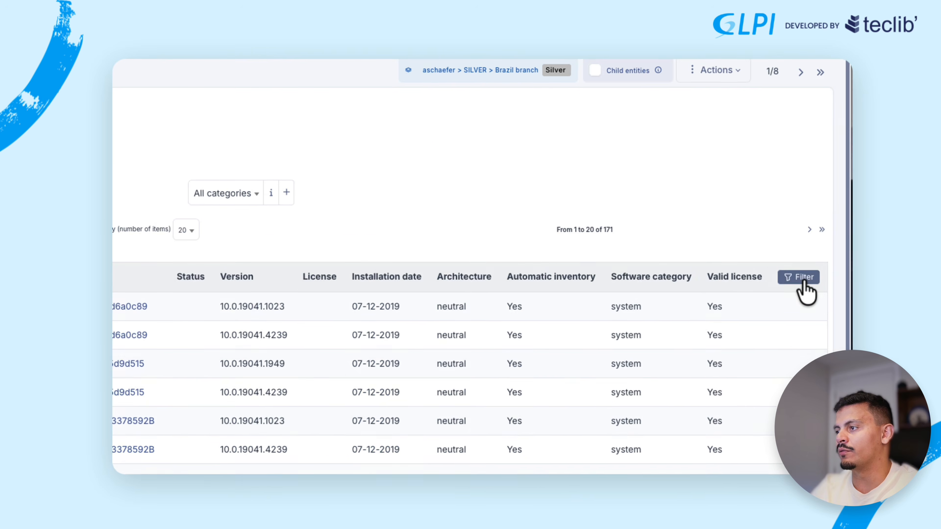
click(801, 280)
click(362, 252)
text(windows 10 p)
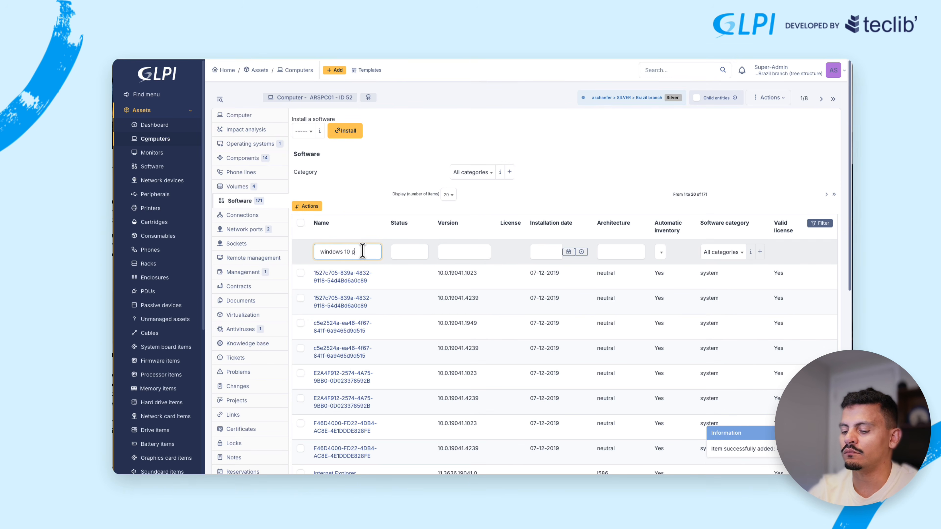
key(Return)
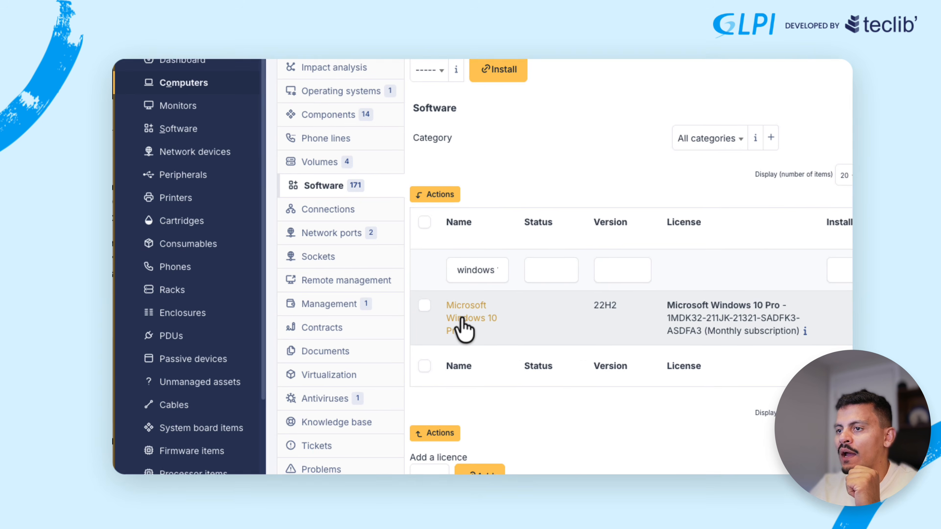
Step: Open the Microsoft Windows 10 Pro software record from the computer and display its main form
click(464, 320)
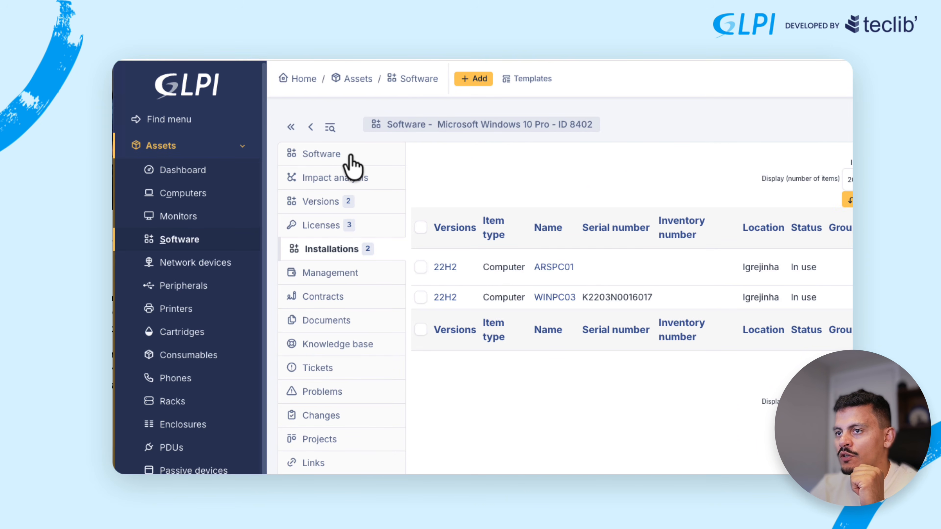
click(350, 156)
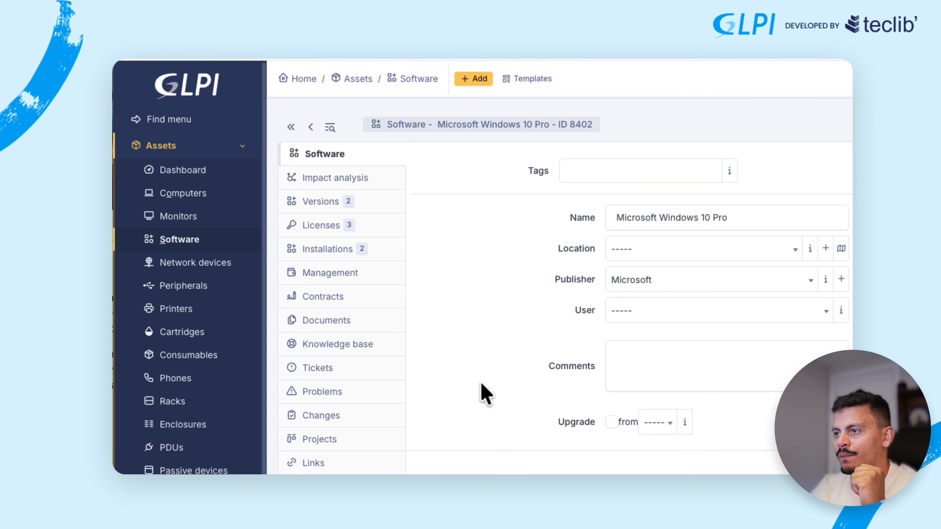
Step: Open the Microsoft Windows 10 Pro license from the software's licenses and examine its summary and affected items
click(354, 225)
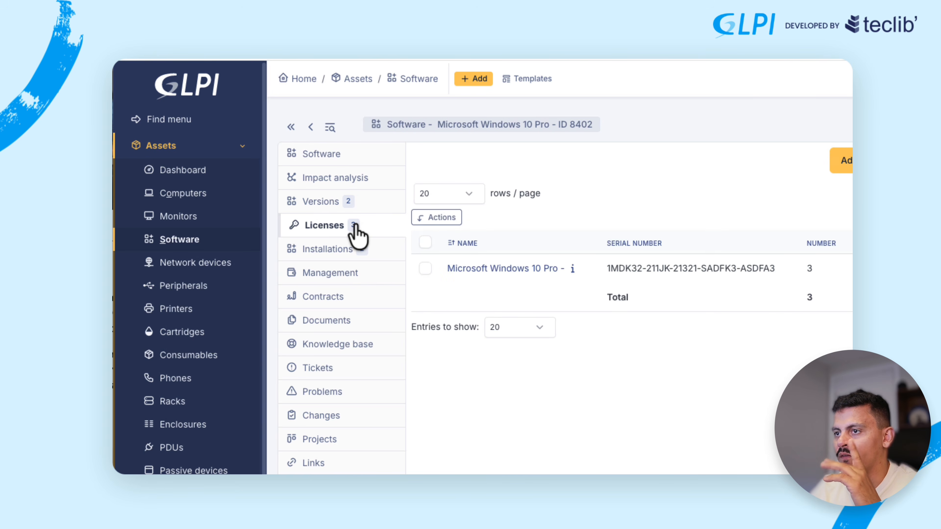
click(507, 273)
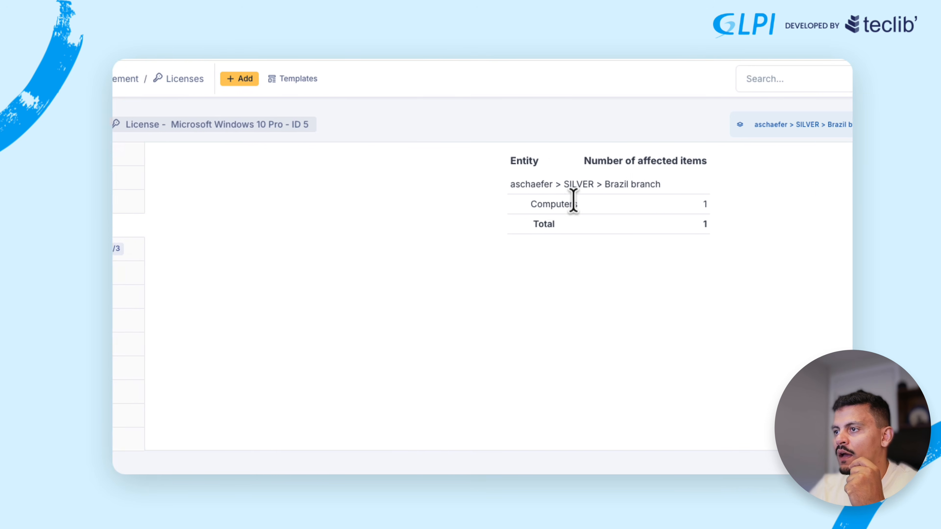
drag(551, 204, 674, 223)
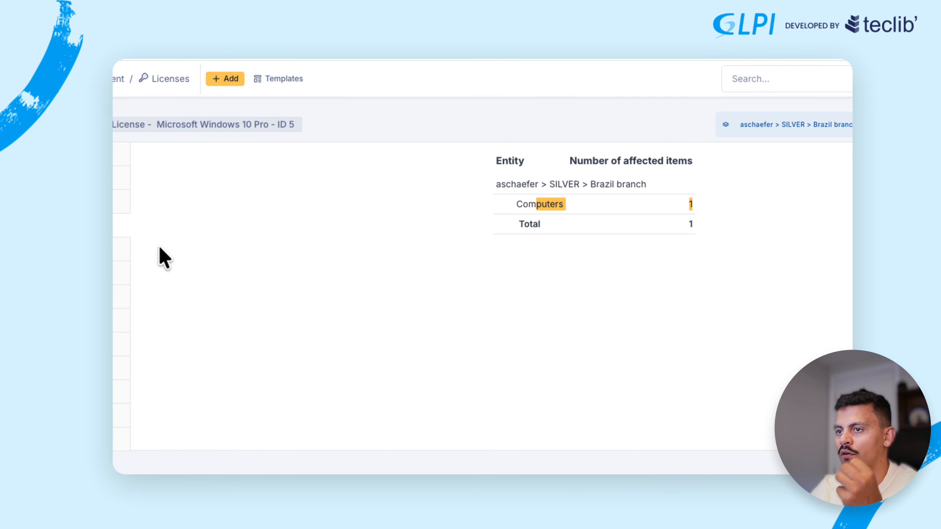
click(365, 251)
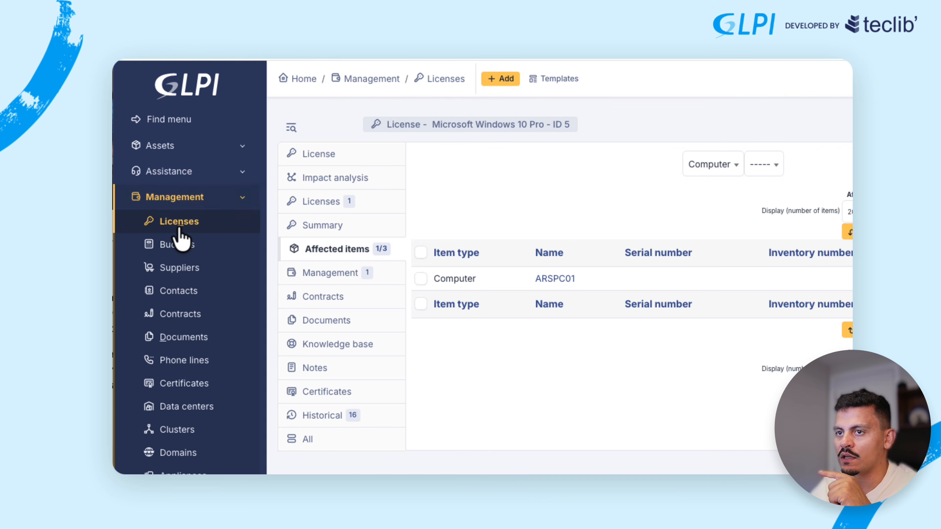
Step: Reopen the Microsoft Windows 10 Pro license from the license list and add the computer WINPC03 to its affected items
click(210, 222)
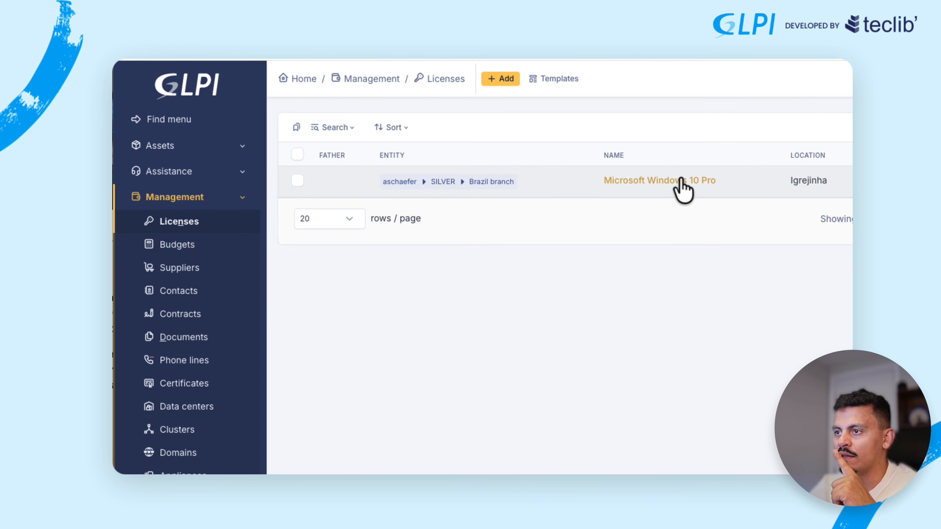
click(678, 184)
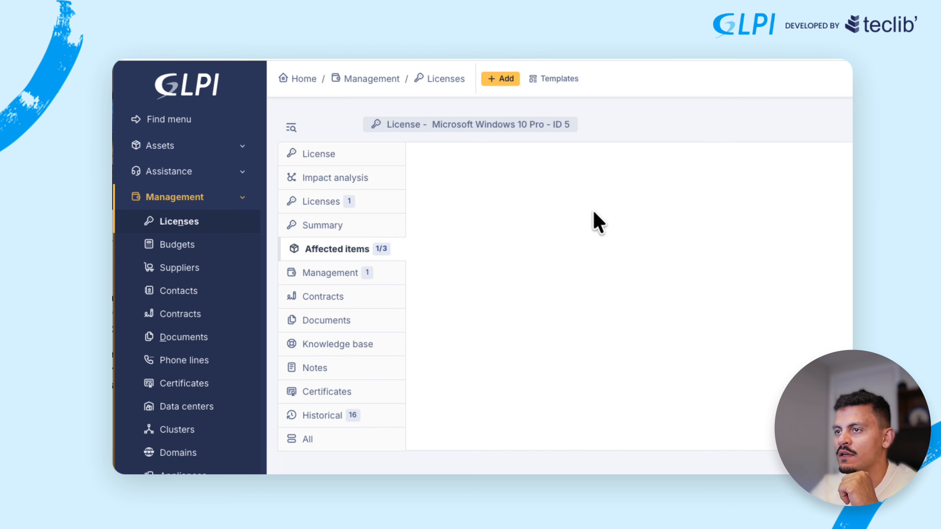
click(752, 166)
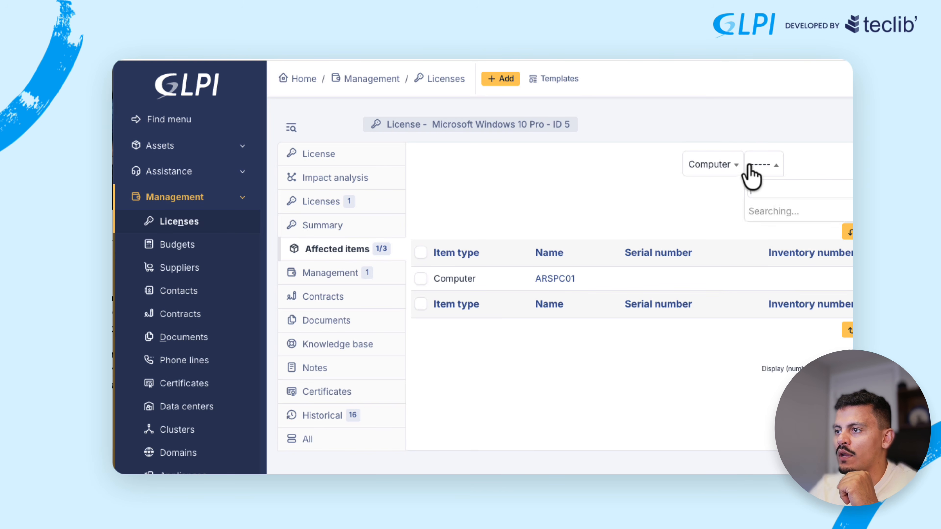
scroll(774, 267, down, 5)
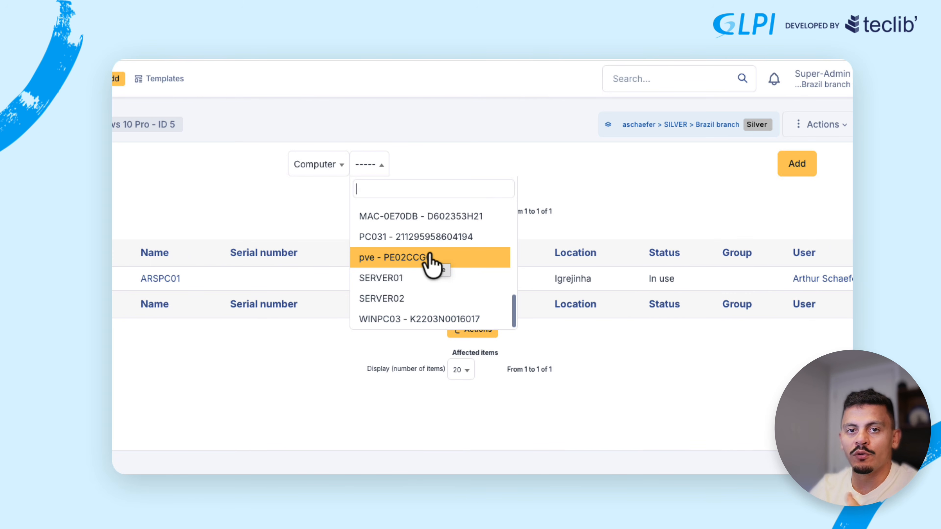
scroll(430, 262, up, 5)
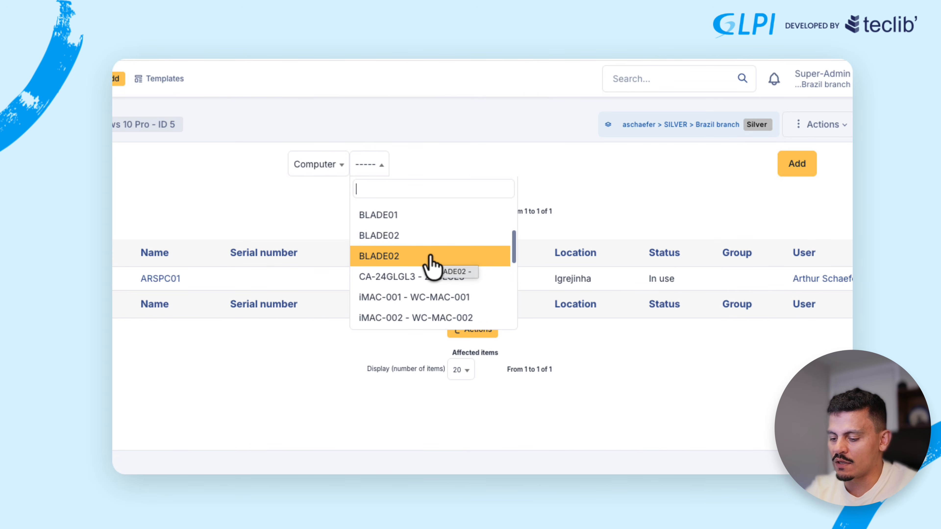
text(pc03)
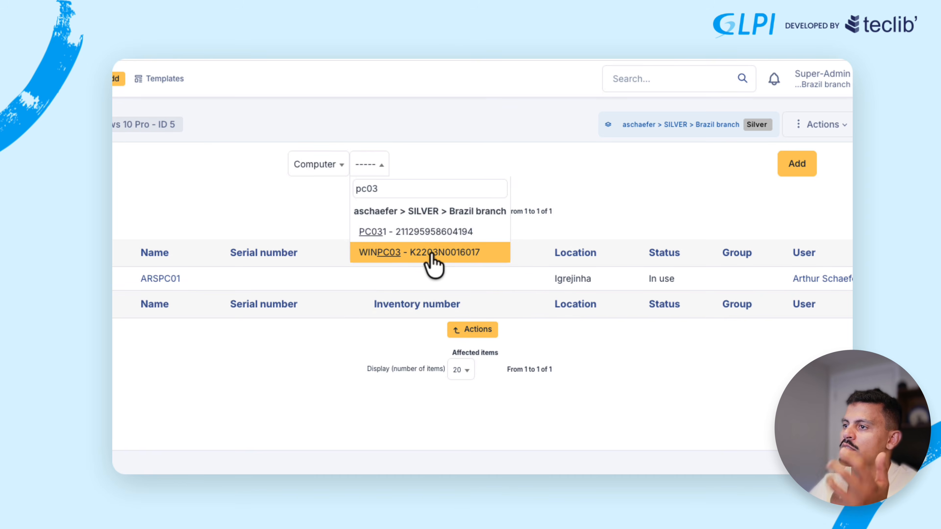
click(430, 261)
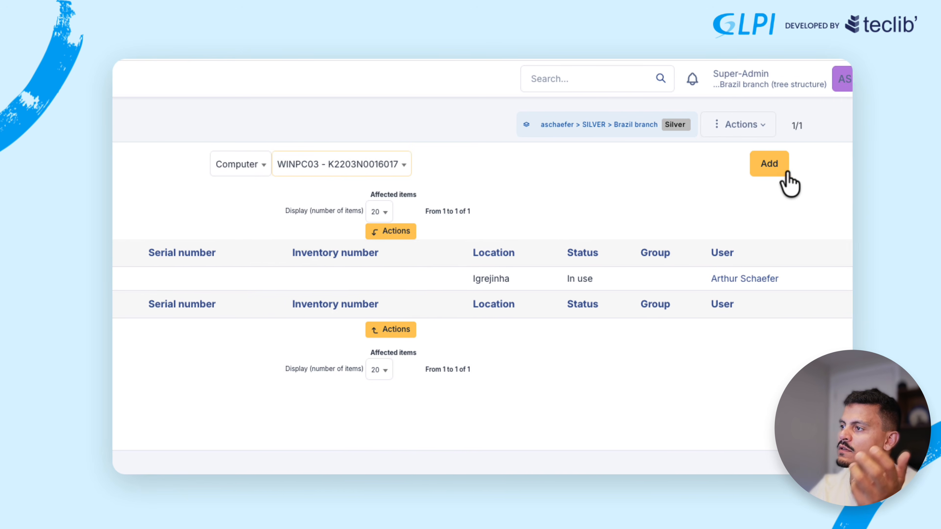
click(839, 164)
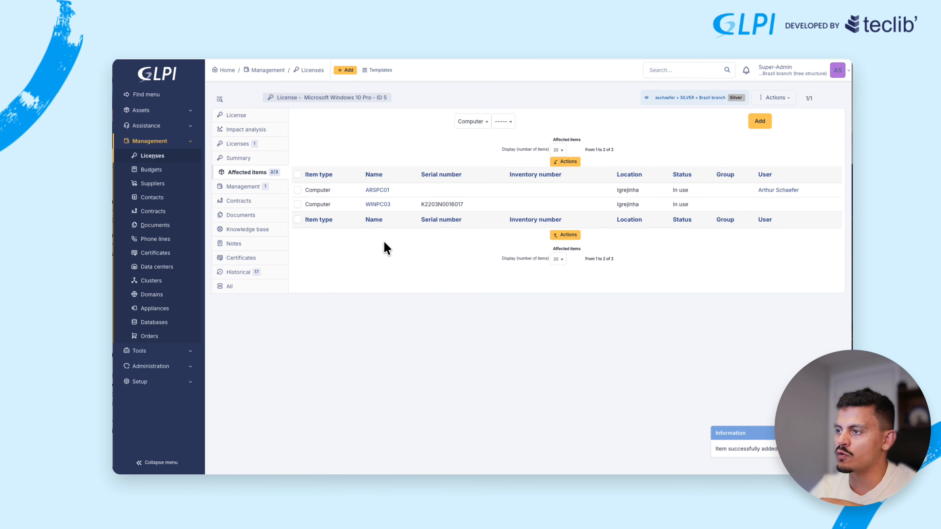
Step: Review the license's summary of affected items by entity and its main license form
click(255, 163)
drag(531, 144, 650, 154)
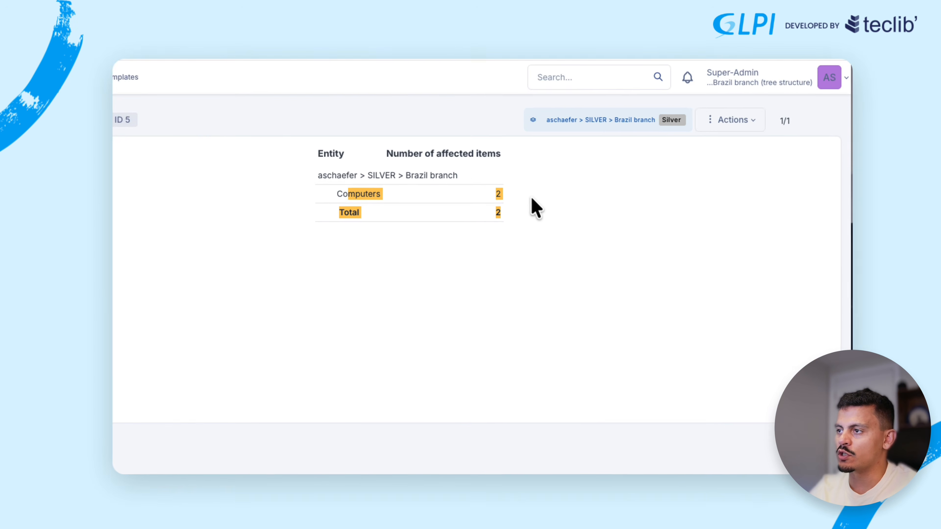
click(441, 225)
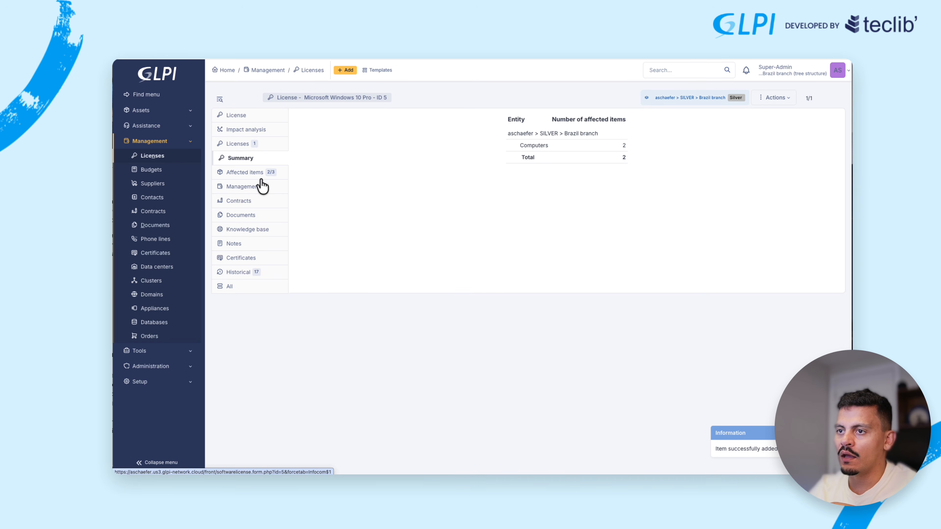
click(251, 119)
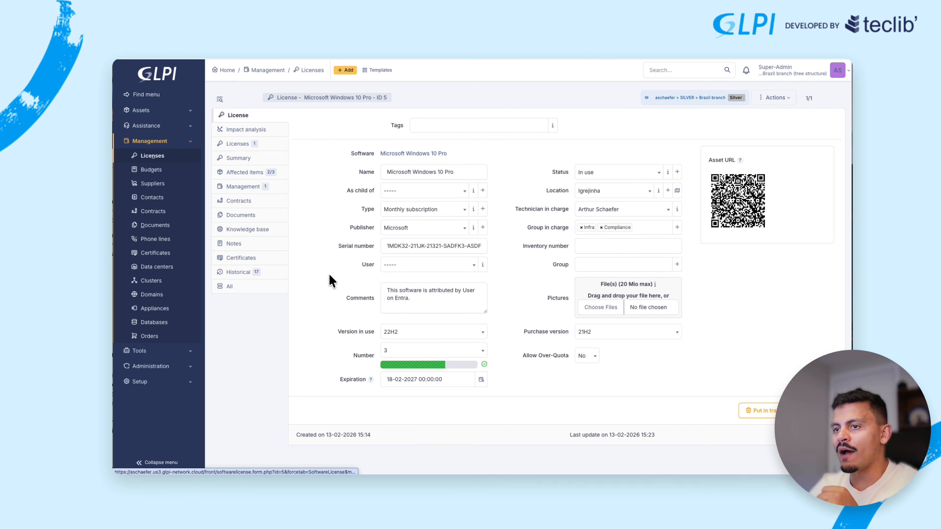
Step: Set the order date to 01-01-2026 in the license's management information
click(256, 186)
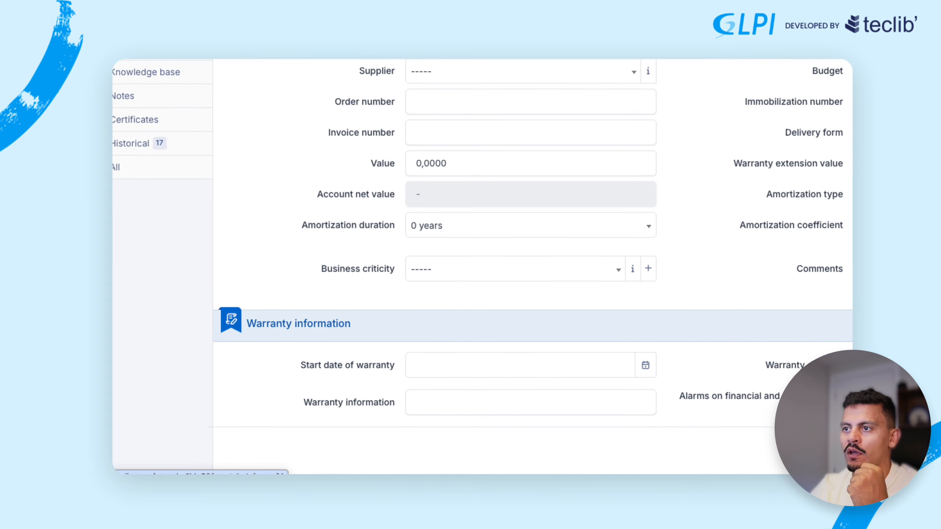
click(634, 116)
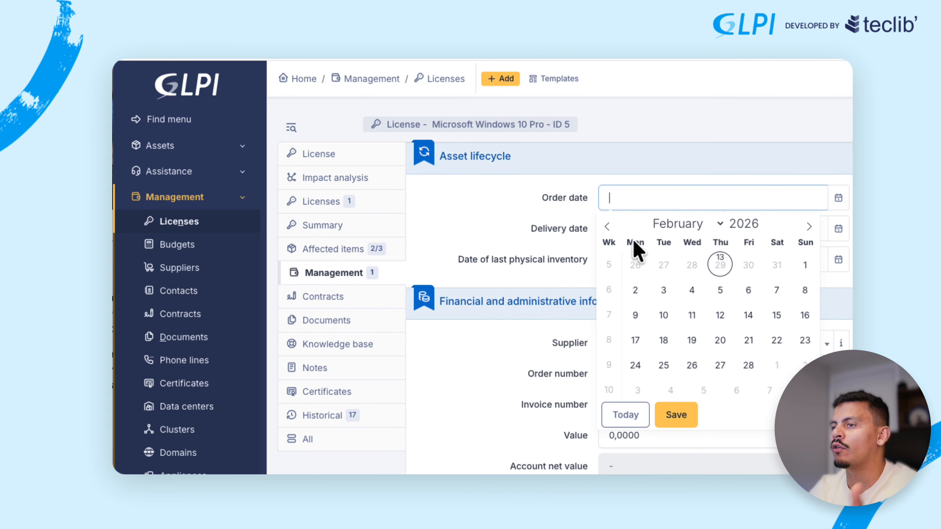
click(606, 226)
click(607, 226)
click(607, 226)
click(607, 226)
click(607, 226)
click(607, 226)
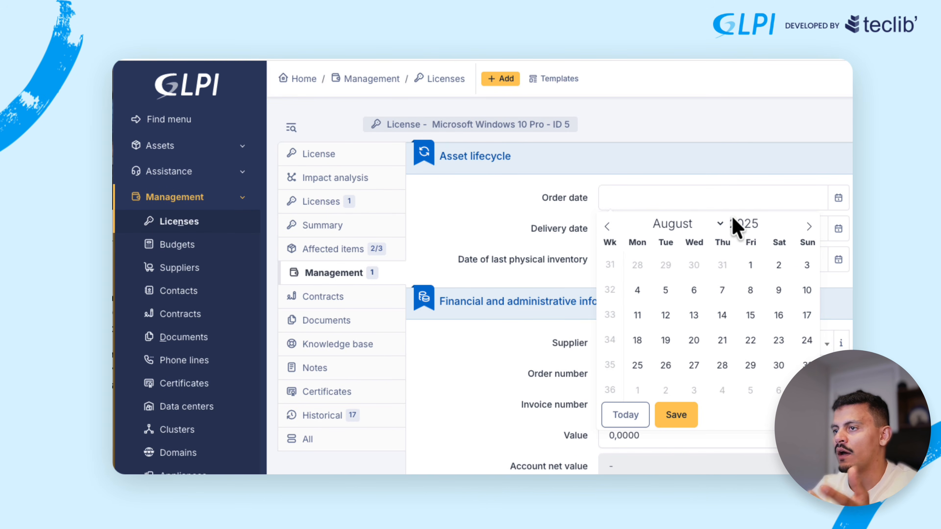
click(809, 227)
click(809, 227)
click(809, 227)
click(809, 227)
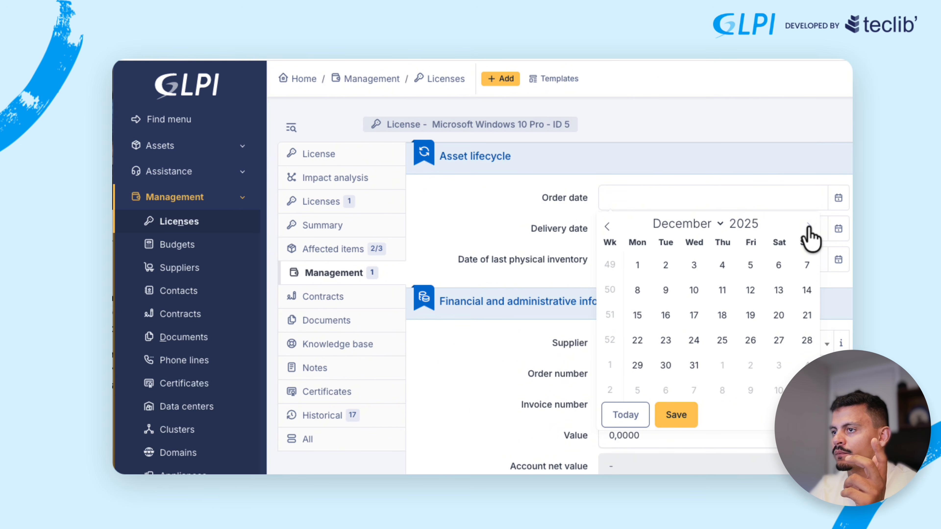
click(808, 227)
click(722, 264)
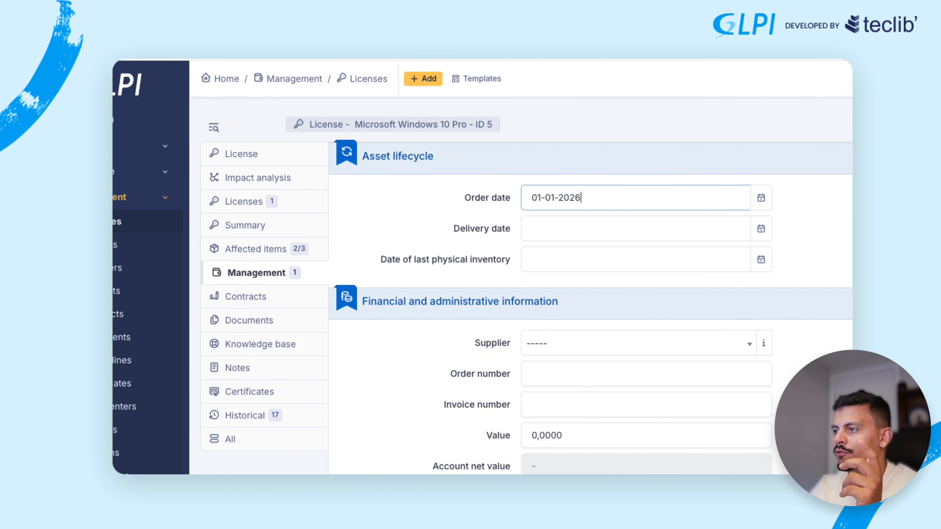
Step: Set both the date of purchase and the delivery date of the license to 03-01-2026
click(737, 199)
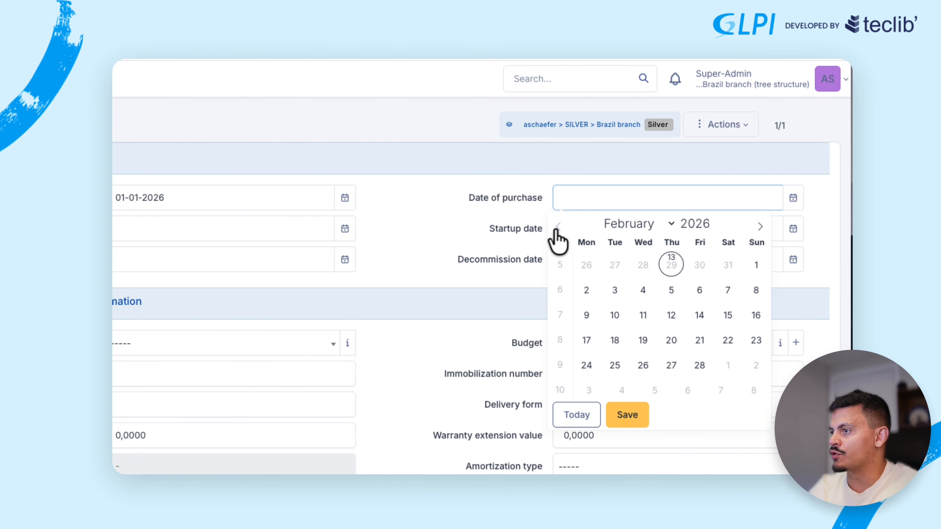
click(557, 226)
click(727, 265)
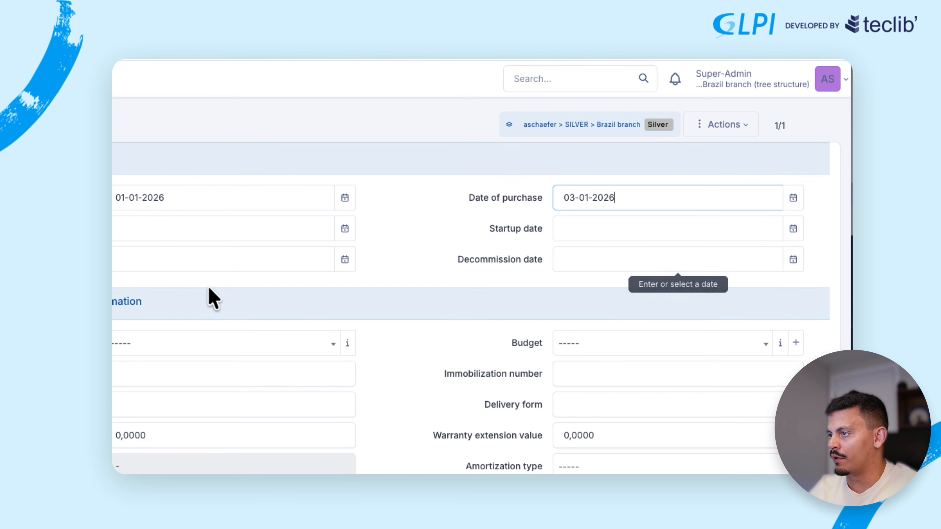
click(185, 227)
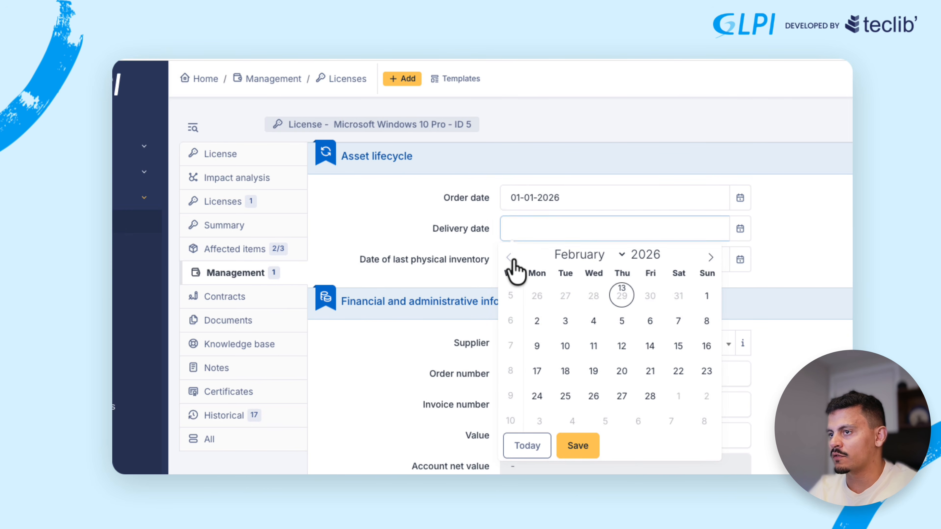
click(510, 257)
click(678, 295)
Step: Set the startup date to 03-01-2026 and the last physical inventory date to today, 13-02-2026, leaving the decommission date empty
click(640, 233)
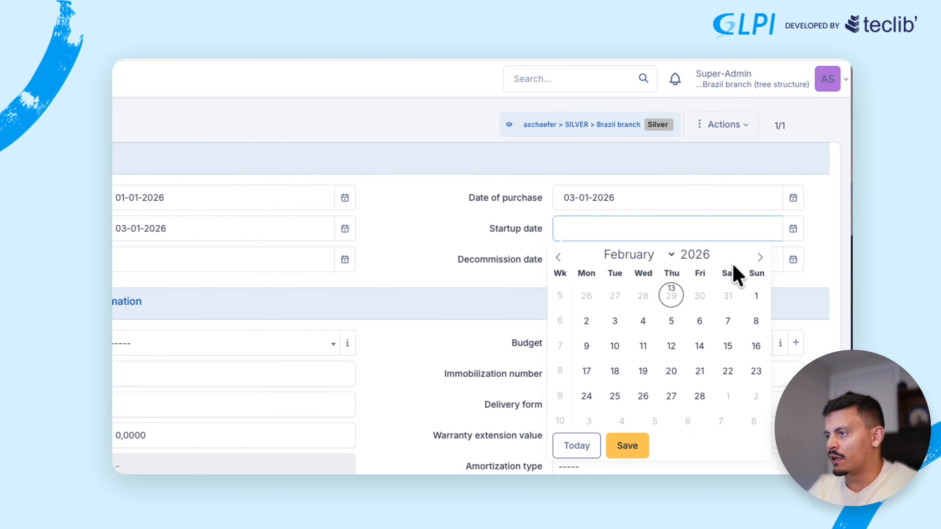
click(558, 256)
click(726, 296)
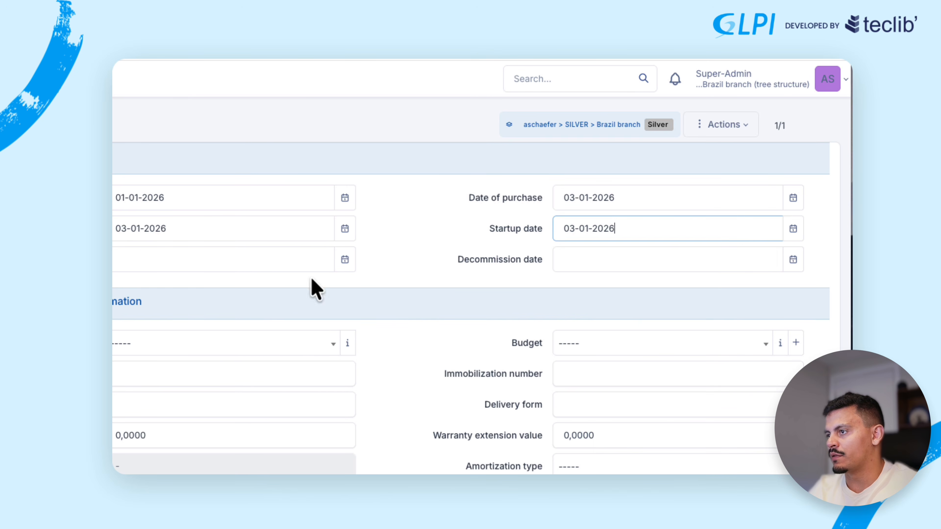
click(185, 261)
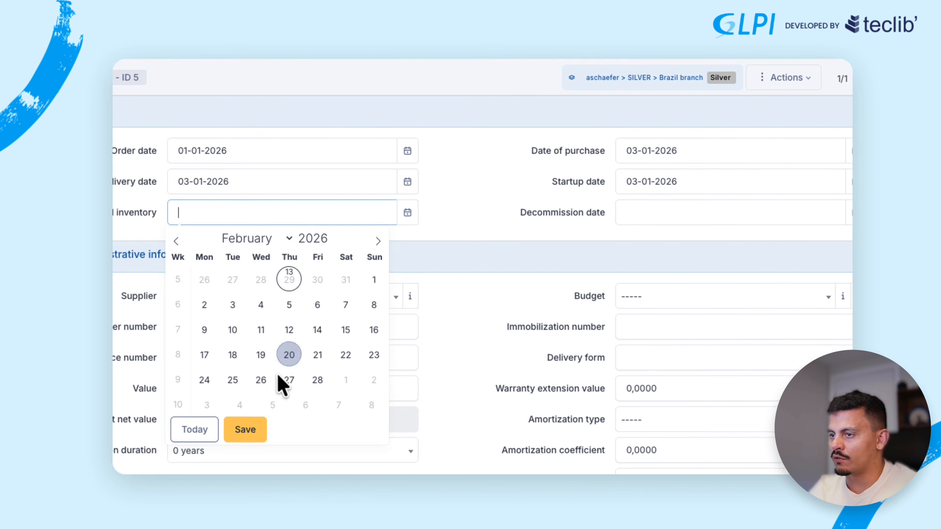
click(209, 433)
click(638, 215)
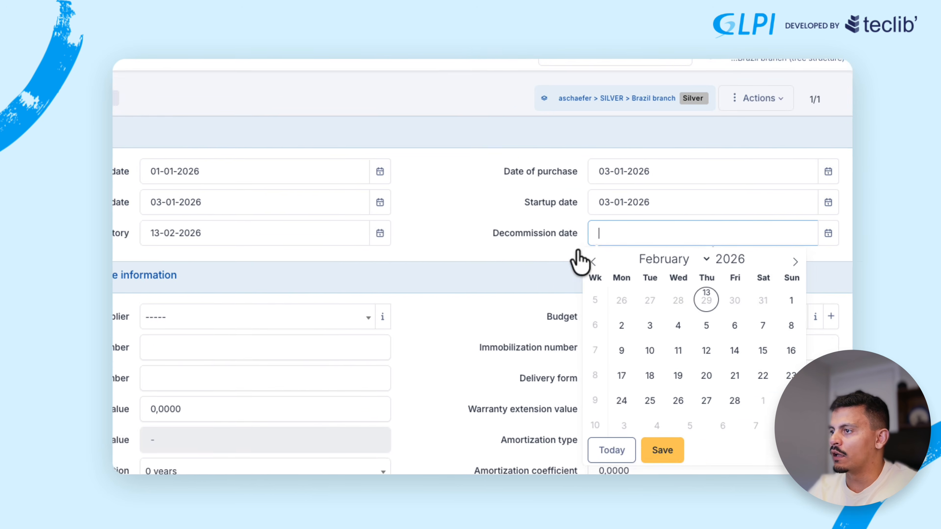
click(511, 253)
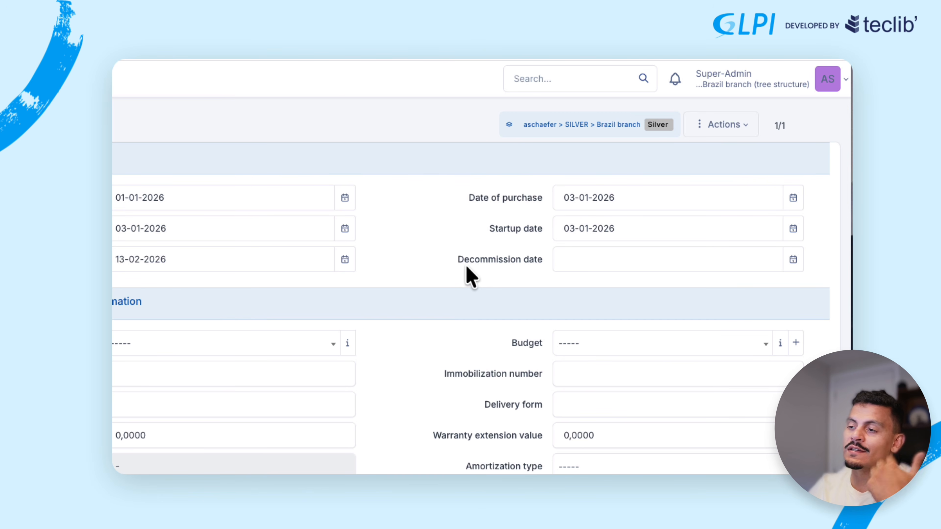
Step: Choose ISP as the supplier in the license's financial and administrative information
click(274, 346)
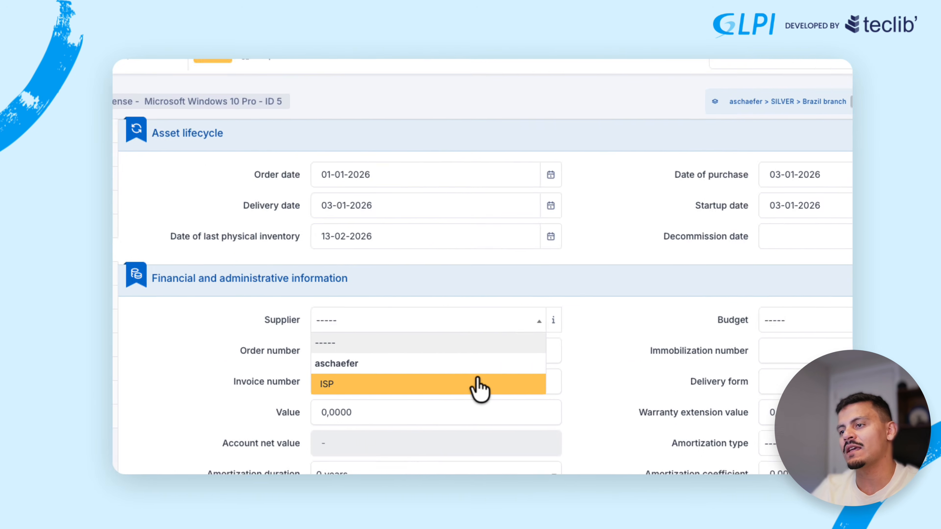
click(478, 382)
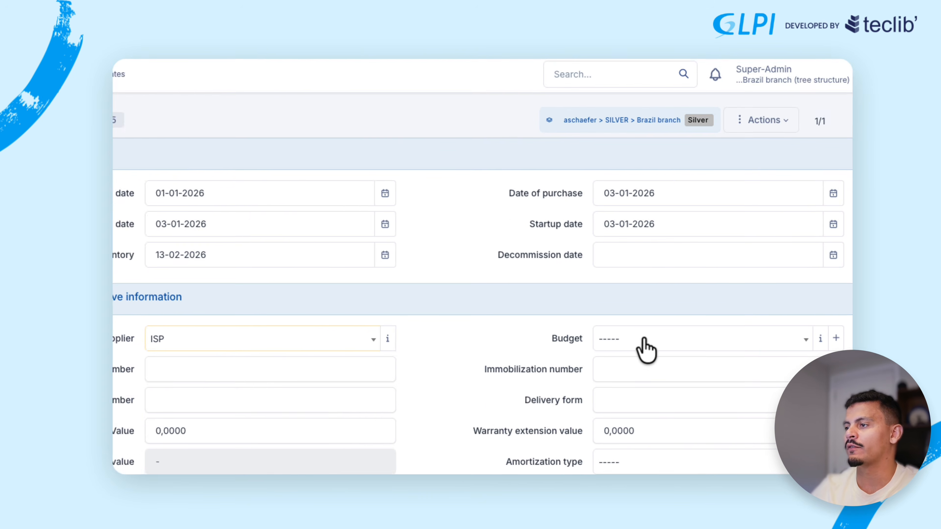
Step: Start a new budget for the license, naming it 2026-IT with a value of 10000
click(613, 344)
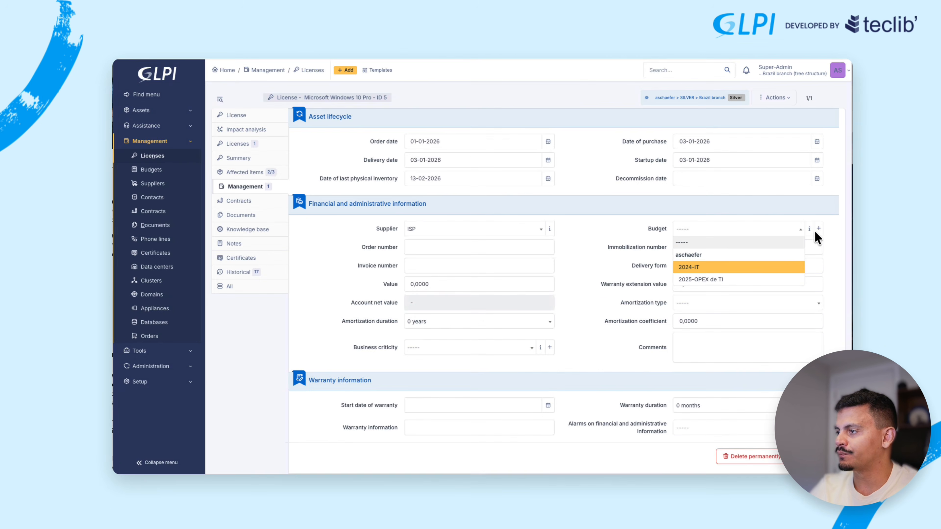
click(804, 298)
click(342, 160)
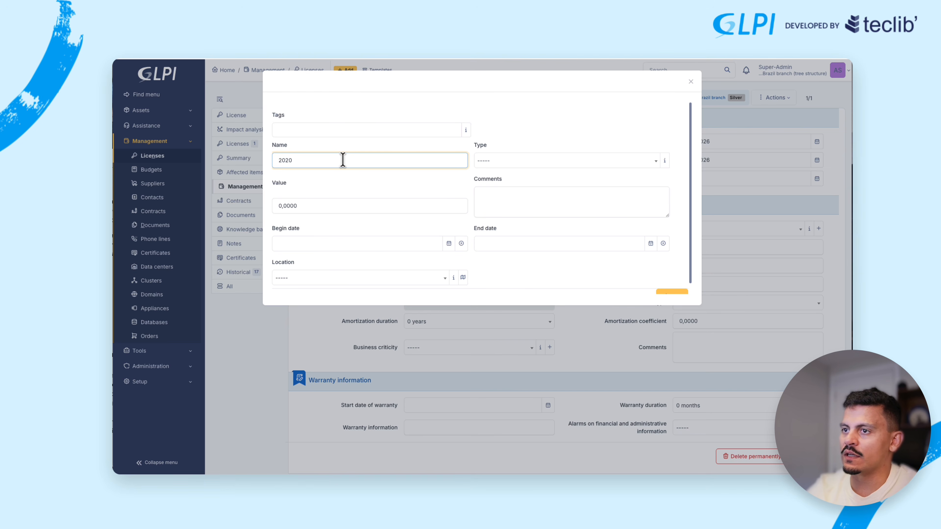
text(2026-IT)
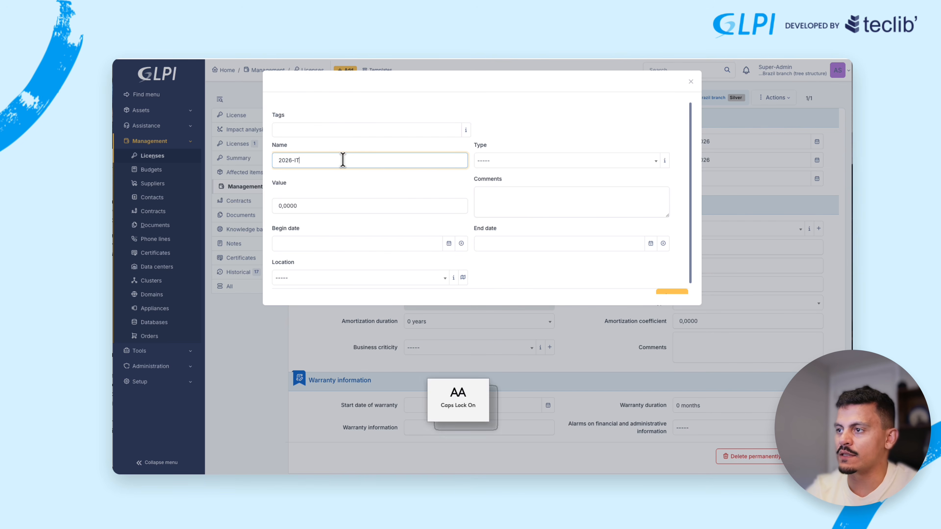
scroll(373, 189, down, 1)
key(Tab)
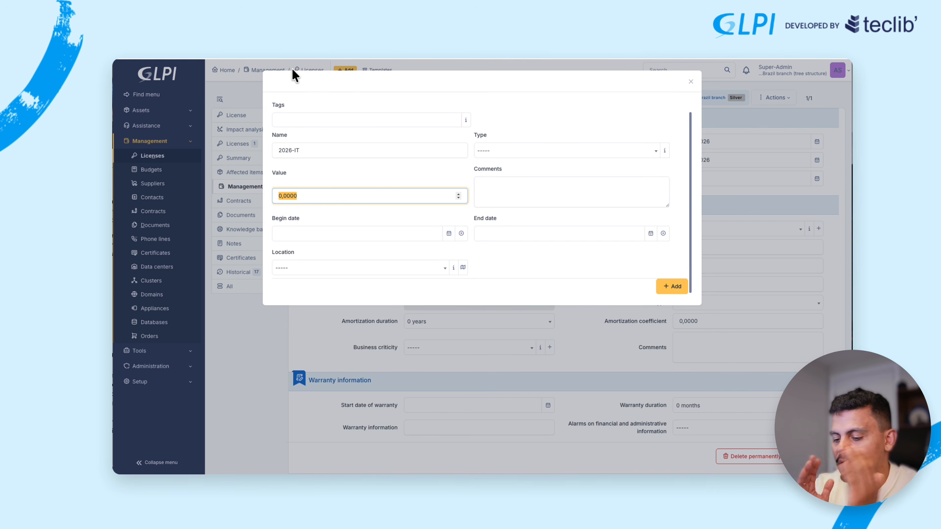
text(10)
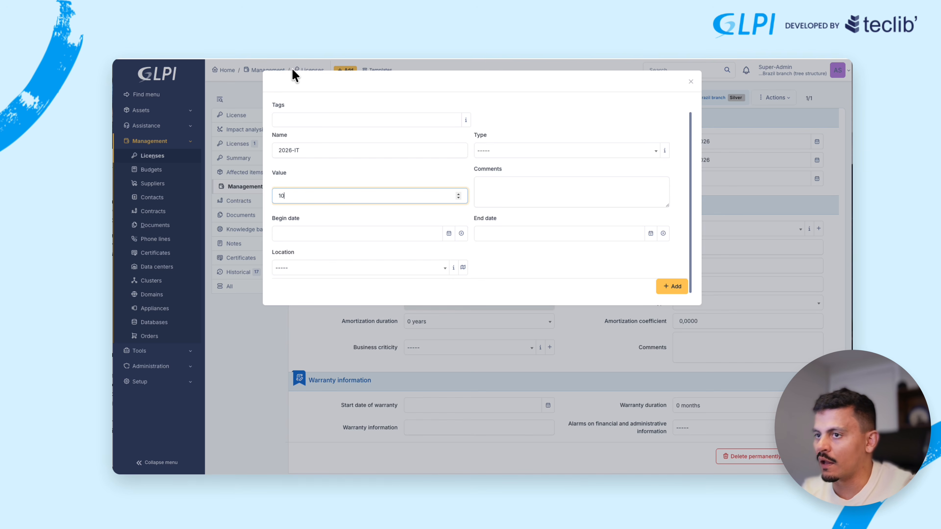
text(000)
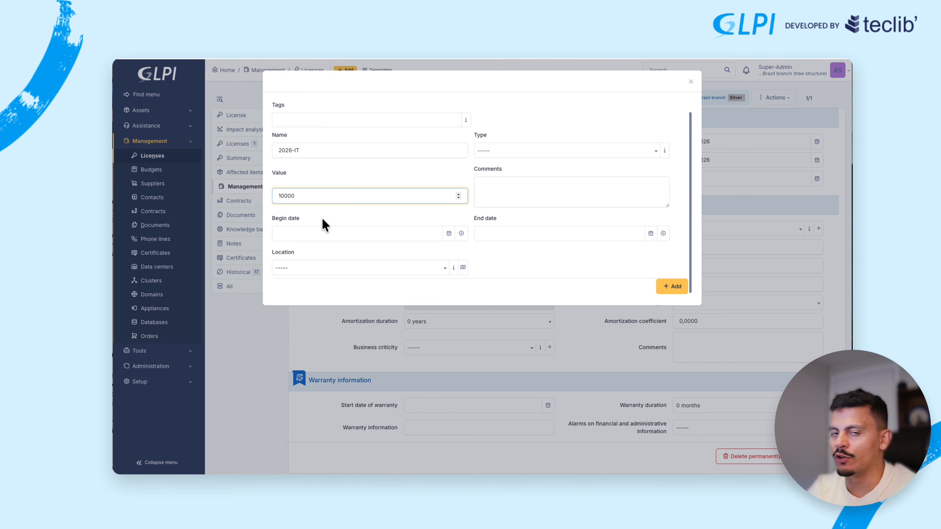
Step: Set the new budget's begin date to 01-01-2026
click(324, 232)
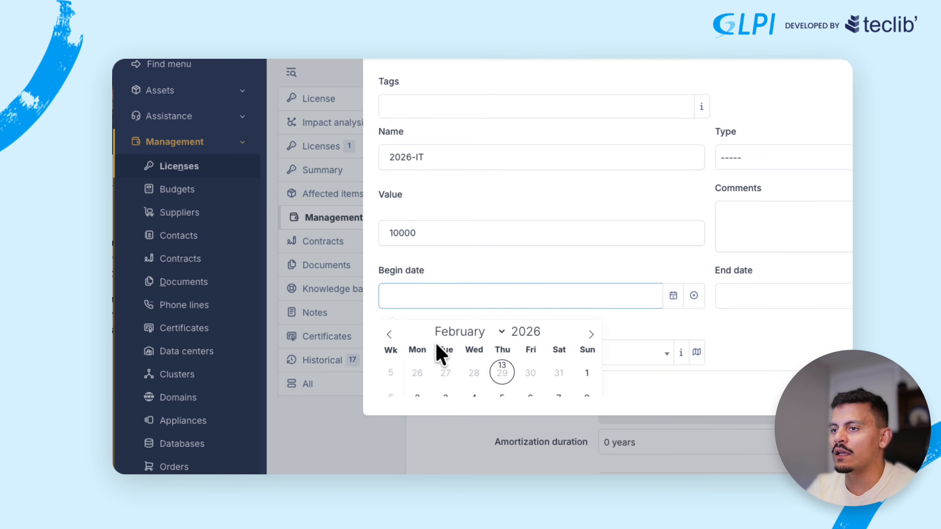
click(389, 334)
click(502, 372)
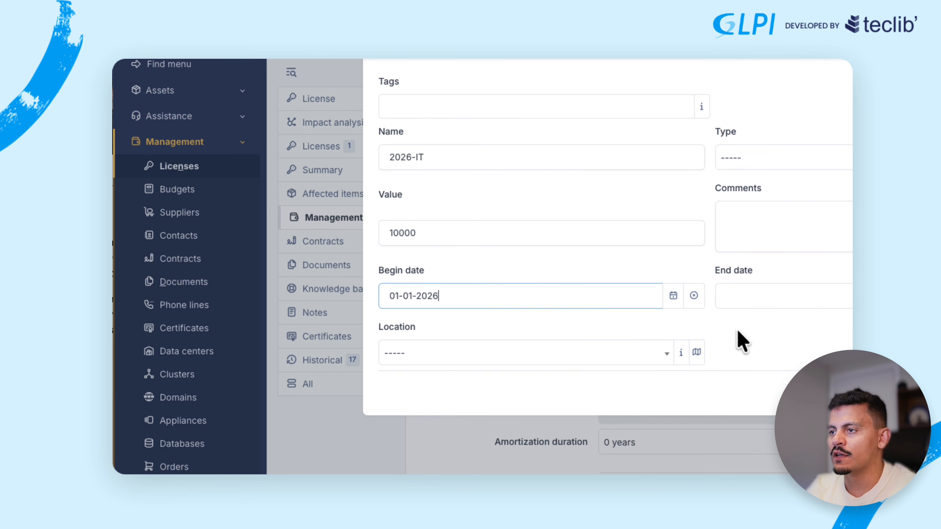
Step: Set the new budget's end date to 31-12-2026 and add the budget
click(808, 296)
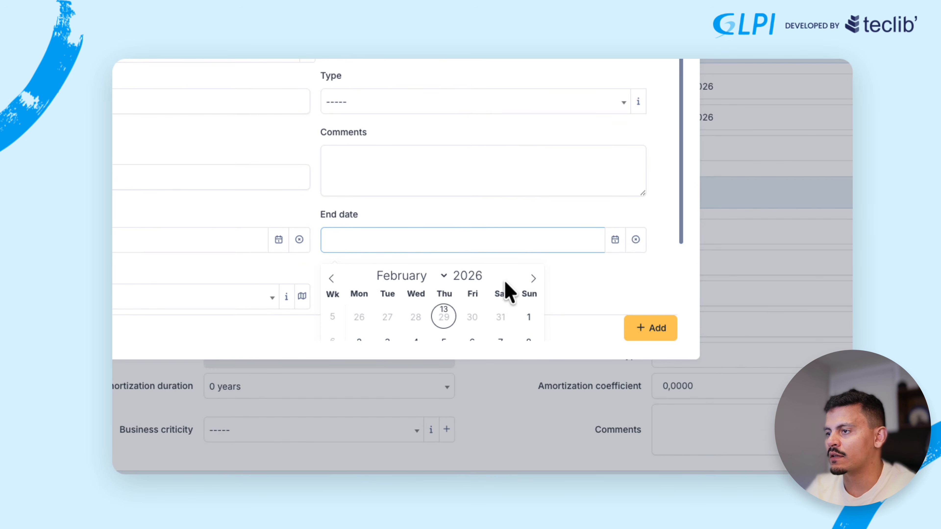
click(533, 278)
click(533, 278)
click(534, 278)
click(533, 278)
click(534, 278)
click(533, 278)
scroll(548, 167, down, 3)
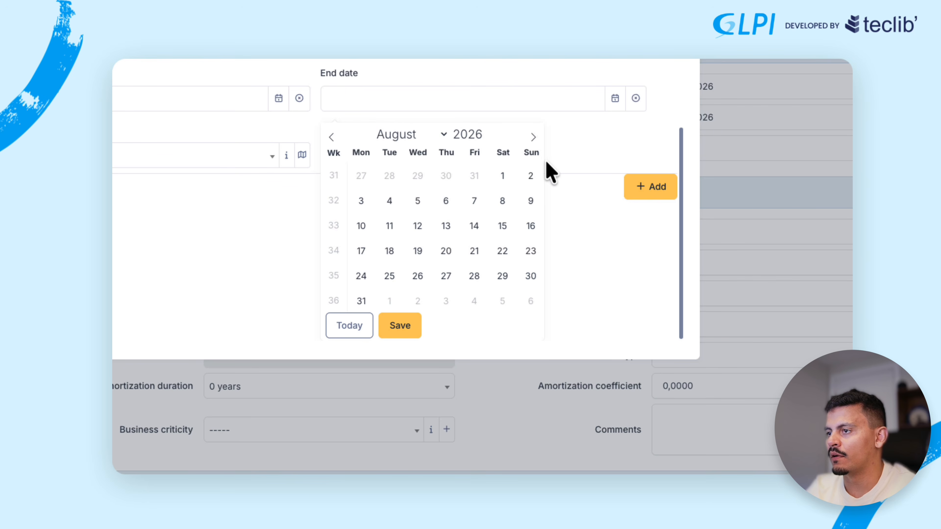
click(533, 137)
click(533, 137)
click(534, 137)
click(534, 137)
click(534, 137)
click(332, 137)
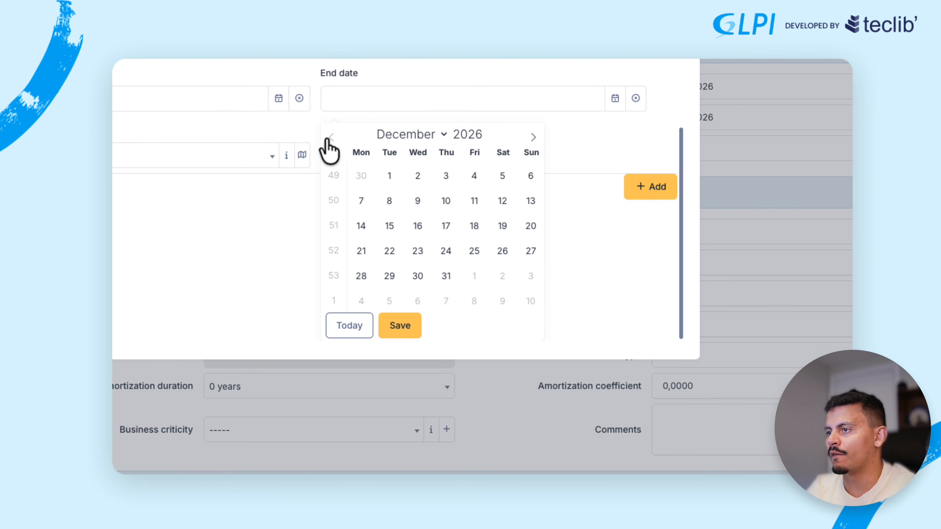
click(446, 276)
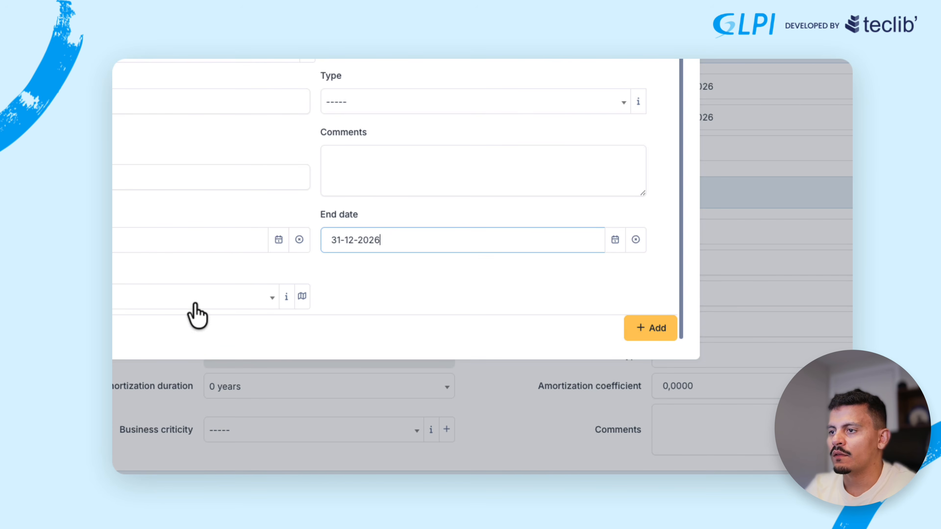
click(651, 329)
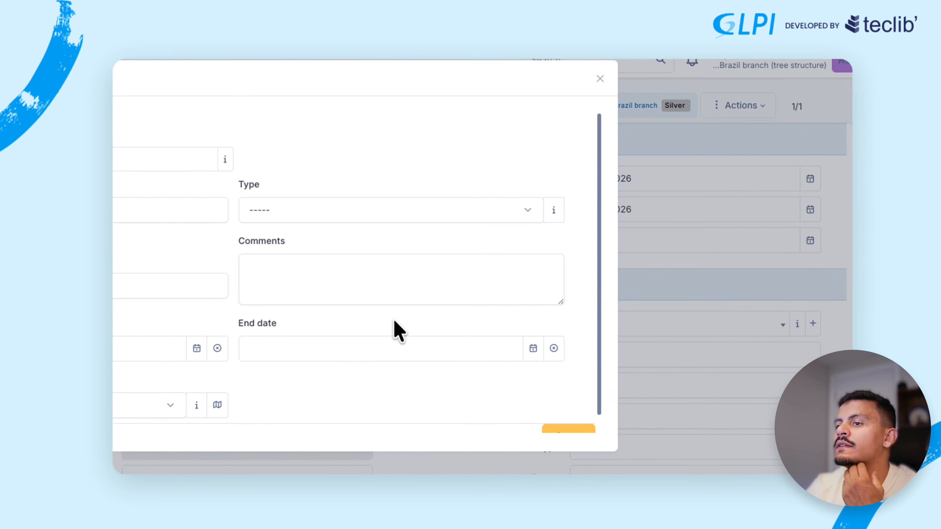
Step: Close the budget form and choose 2026-IT as the license's budget
click(600, 78)
click(738, 237)
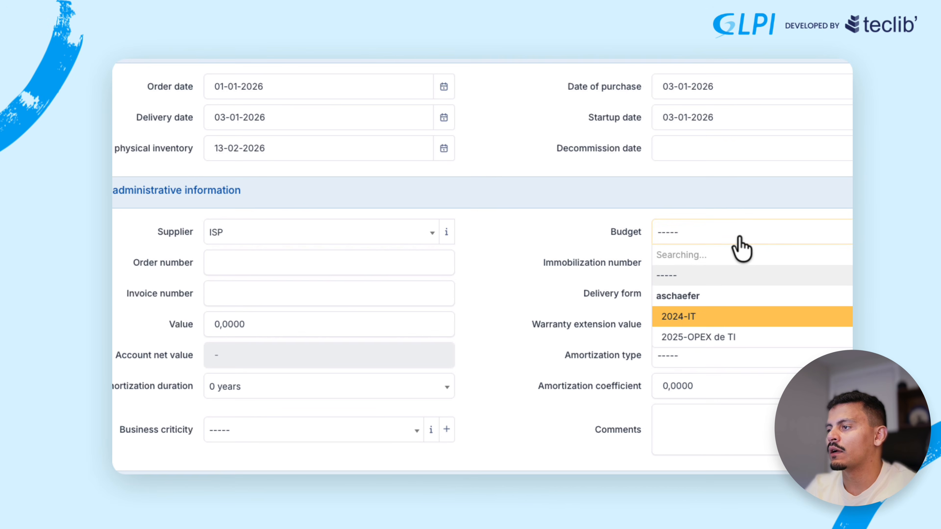
click(714, 359)
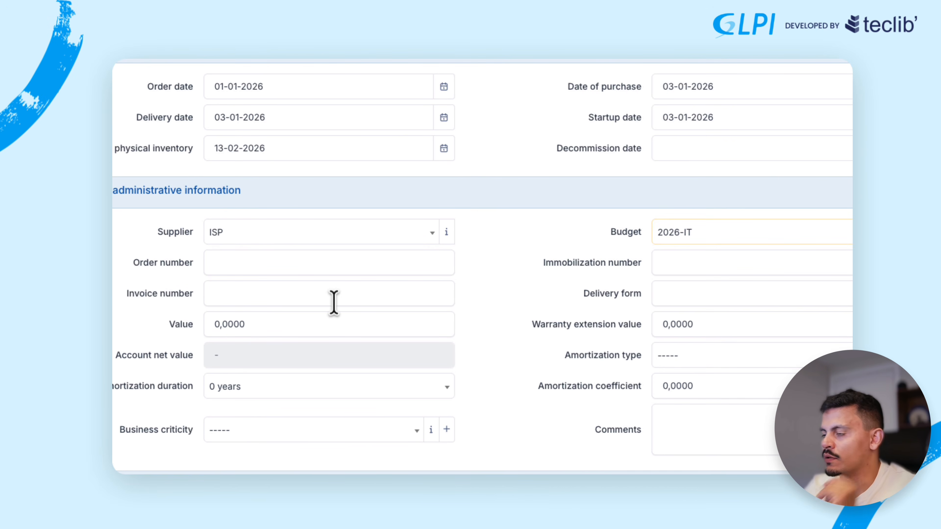
Step: Fill in the license's order, immobilization and invoice reference numbers in the financial and administrative information
click(292, 262)
text(123)
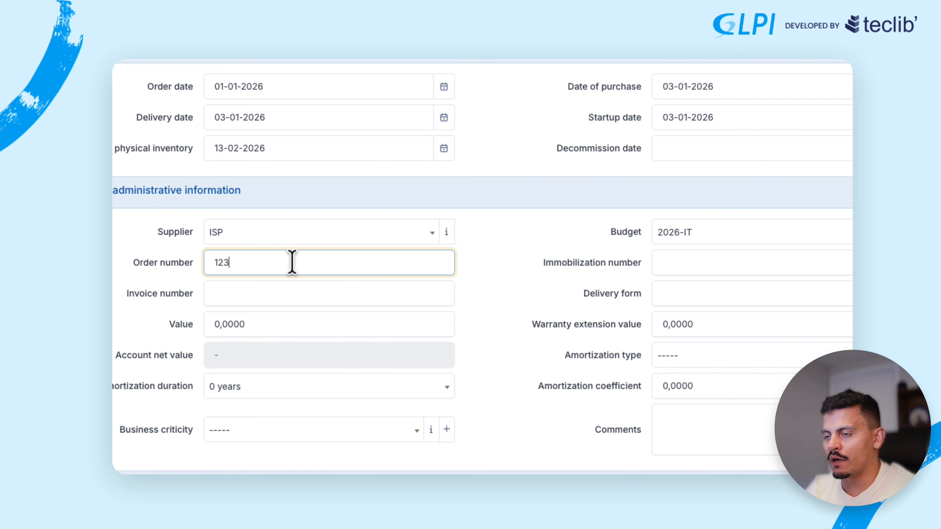
text(123131)
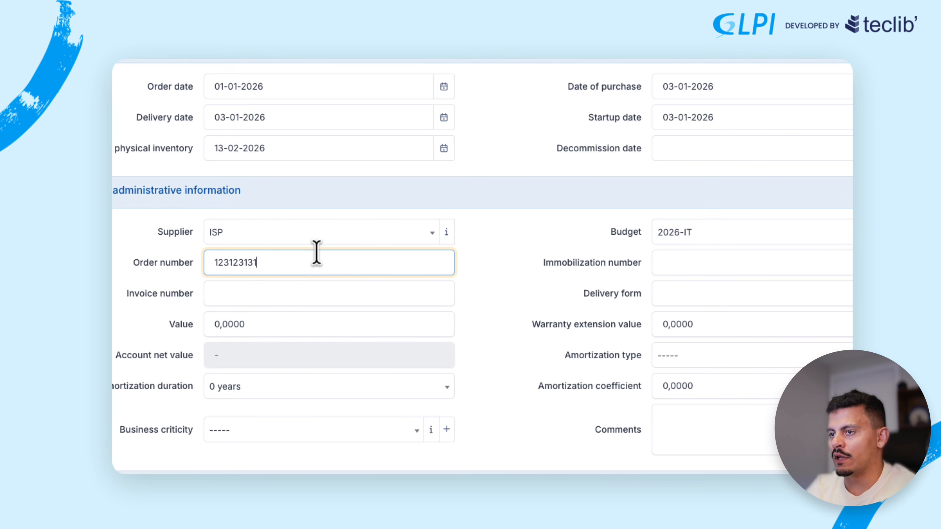
click(735, 264)
text(1231231)
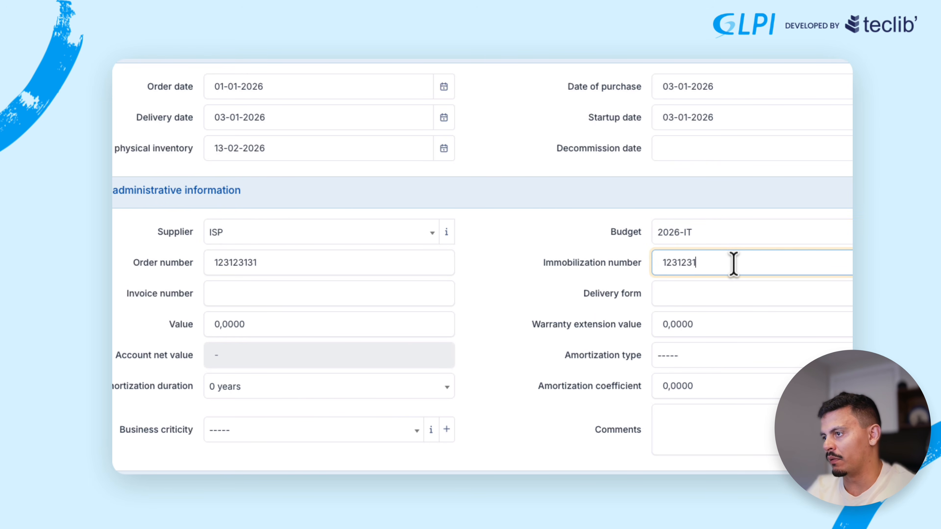
text(23)
click(351, 300)
text(1243514351)
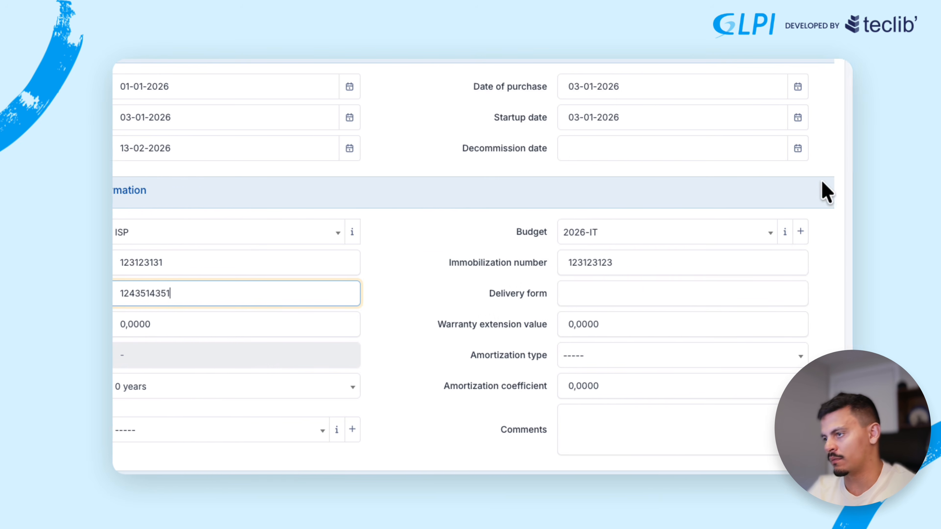
Step: Set the license's delivery form to Digital and its value to 50
click(687, 293)
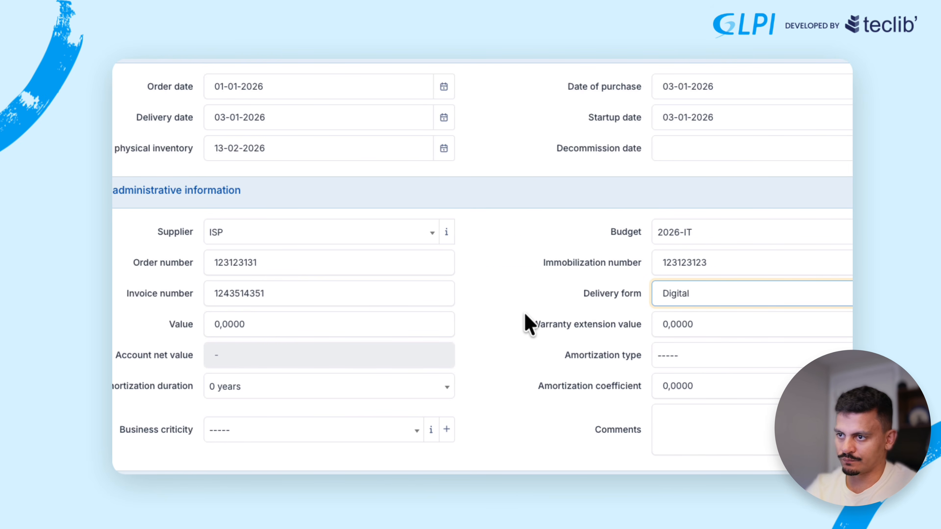
click(275, 325)
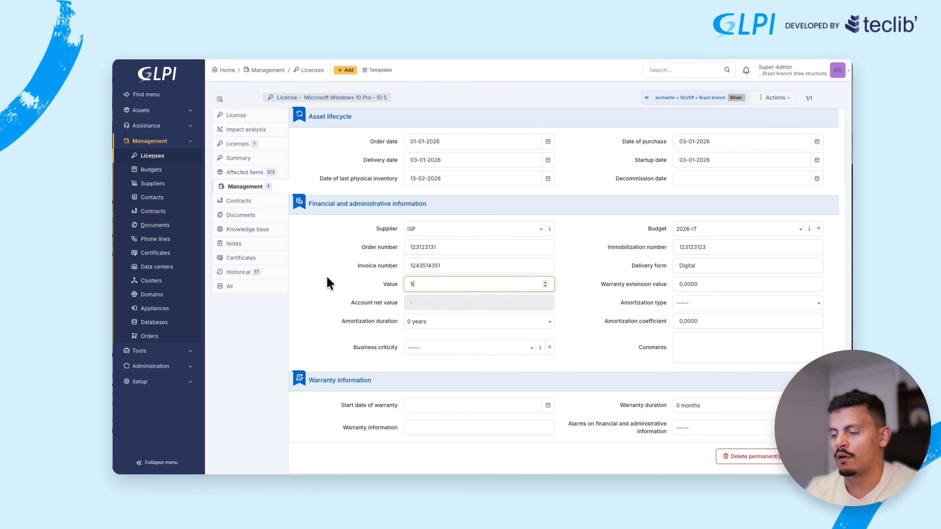
click(708, 284)
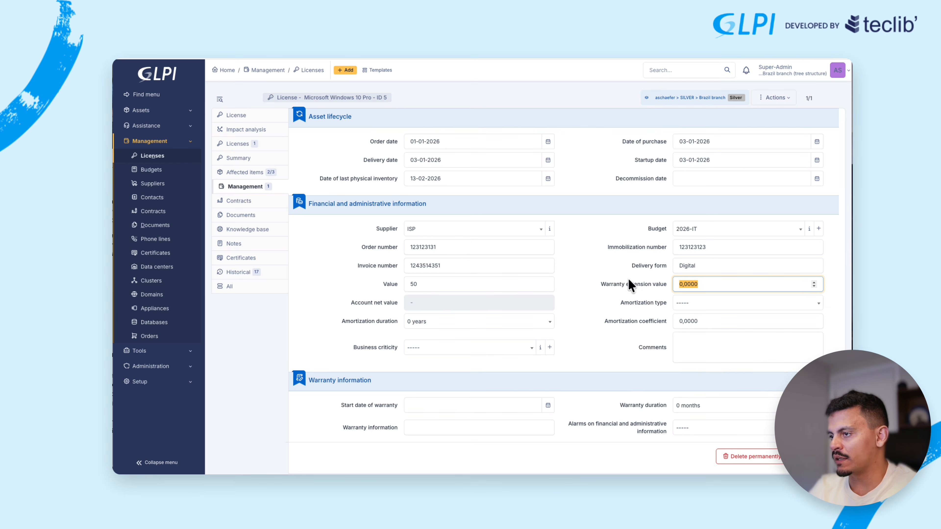
Step: Set the license's amortization to Linear over 1 year with a coefficient of 20
click(756, 303)
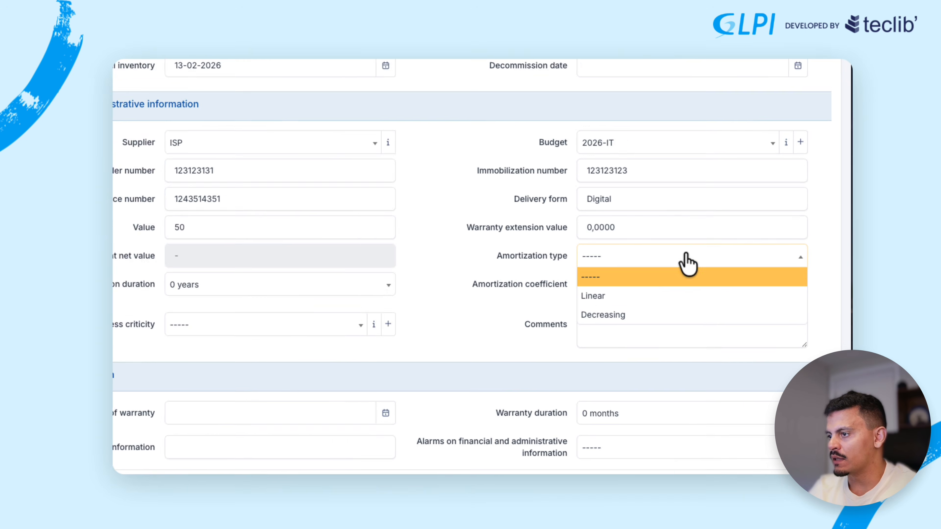
click(729, 326)
click(177, 281)
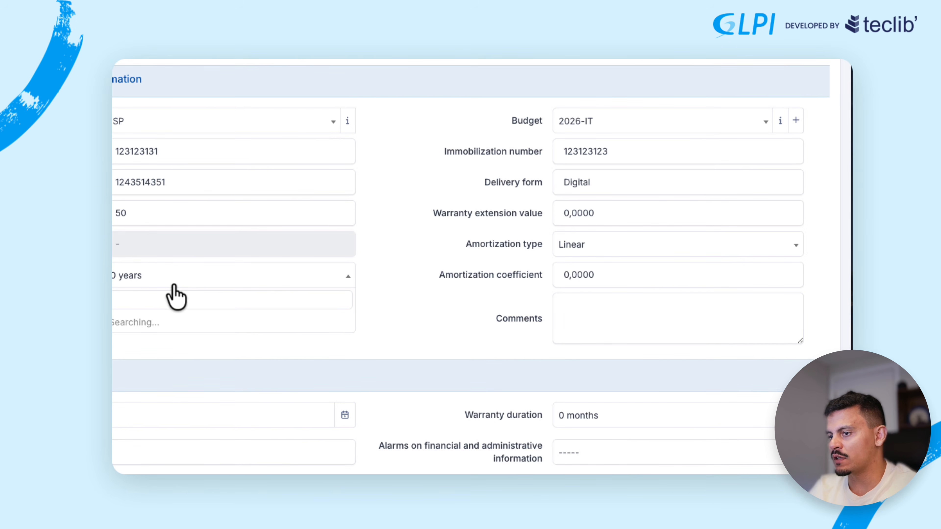
click(163, 343)
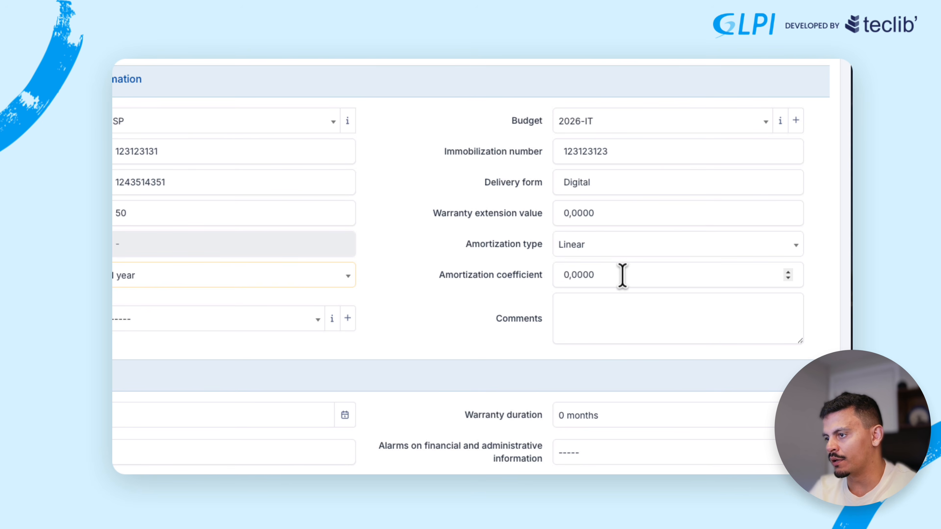
drag(621, 275, 287, 247)
key(Tab)
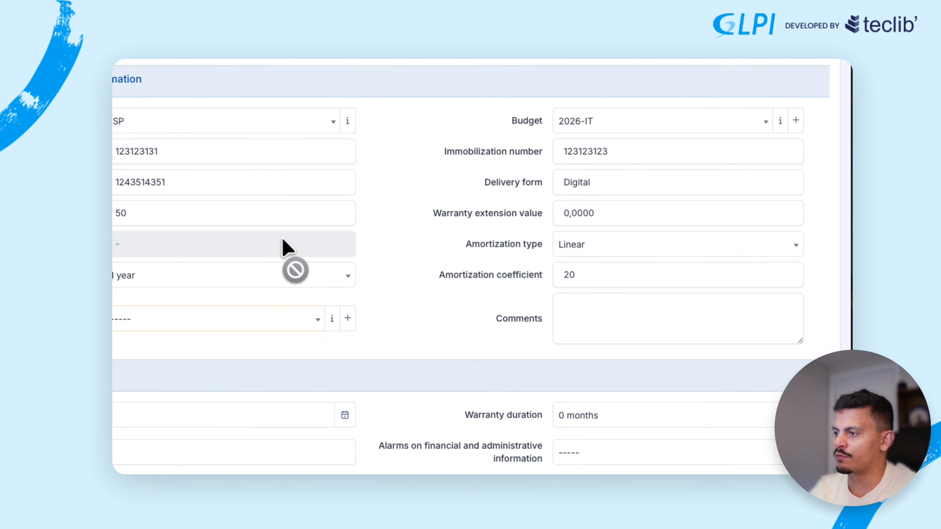
Step: Check the business criticity choices, leave the field empty and save the license's management information
click(197, 317)
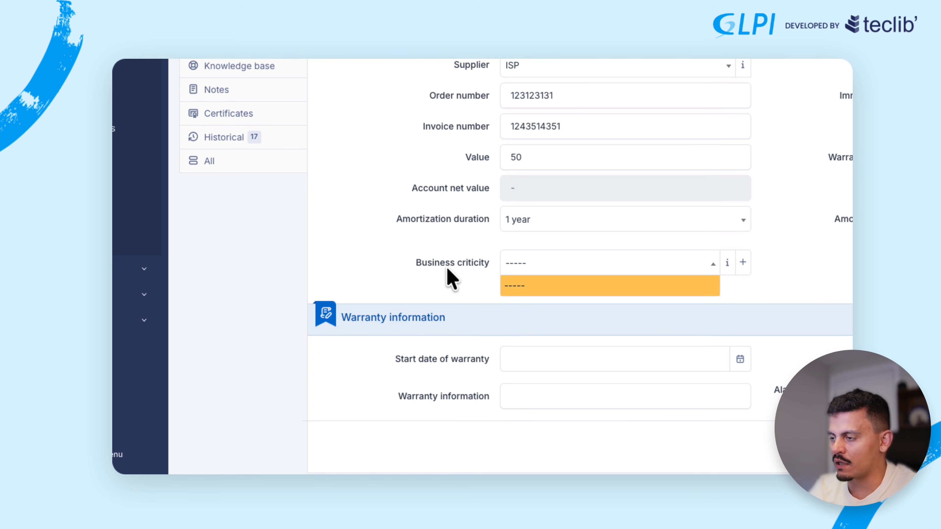
click(434, 375)
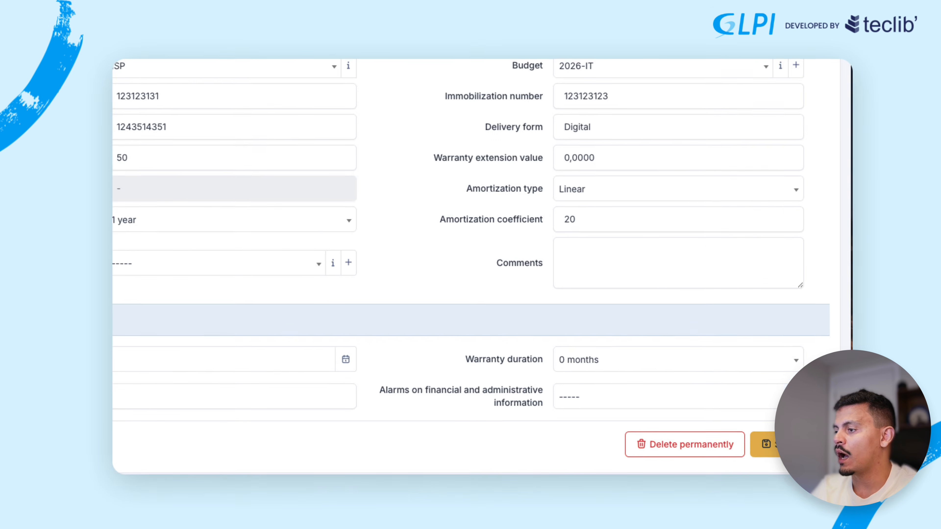
click(787, 444)
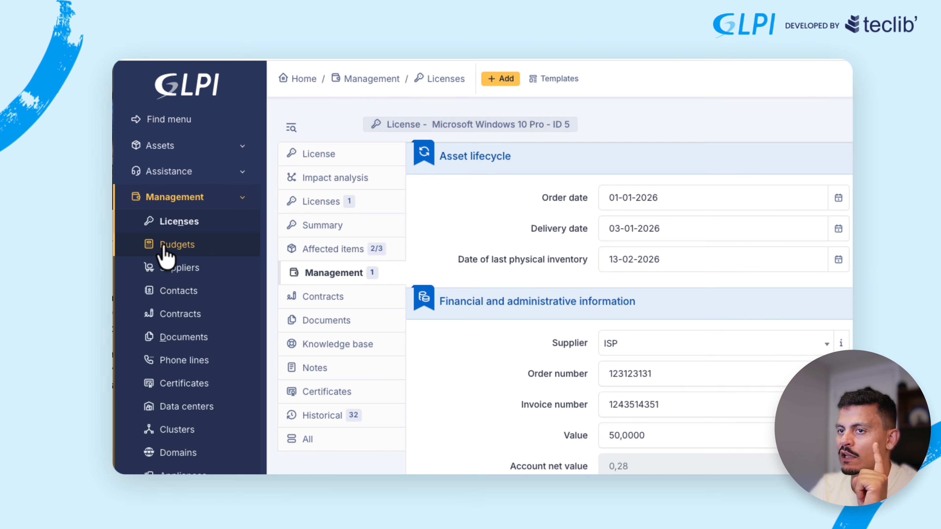
Step: Open the 2026-IT budget's main summary and examine the total spent by the Brazil branch and the remaining amount
click(164, 246)
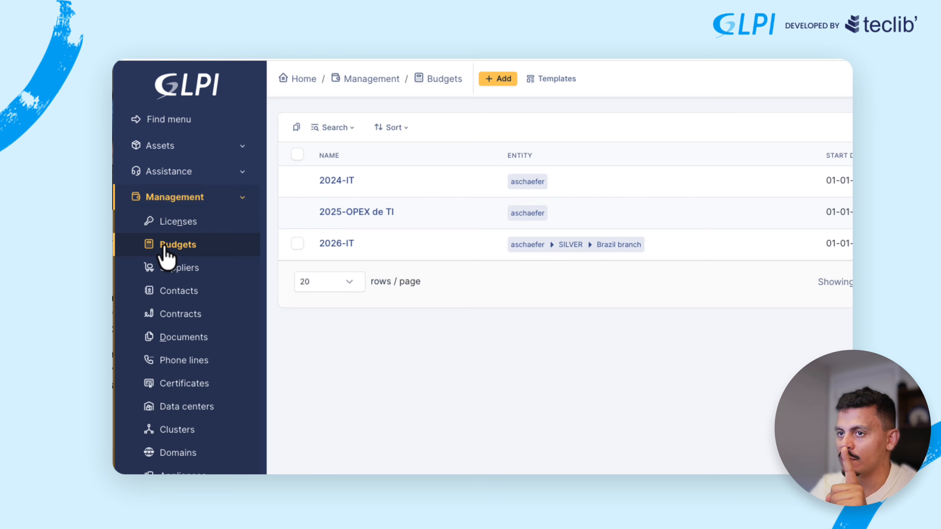
click(345, 244)
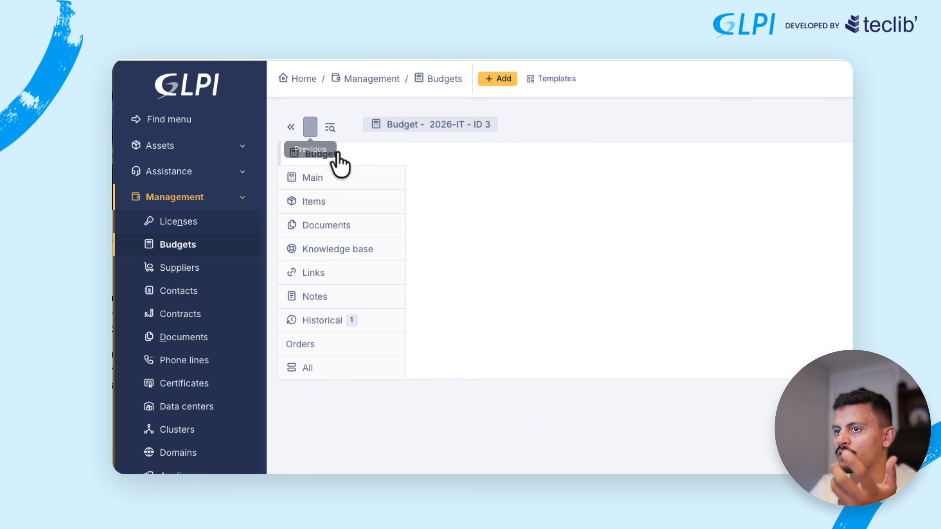
click(347, 186)
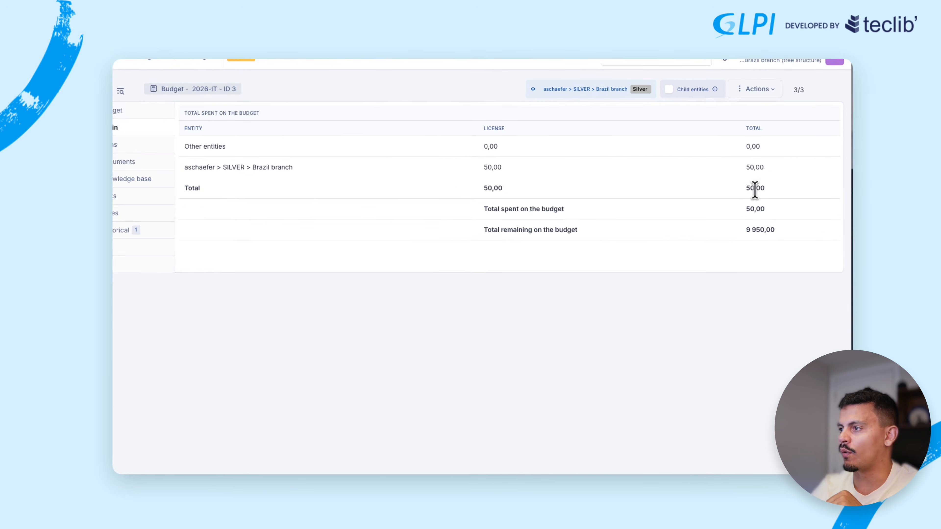
drag(759, 164, 781, 163)
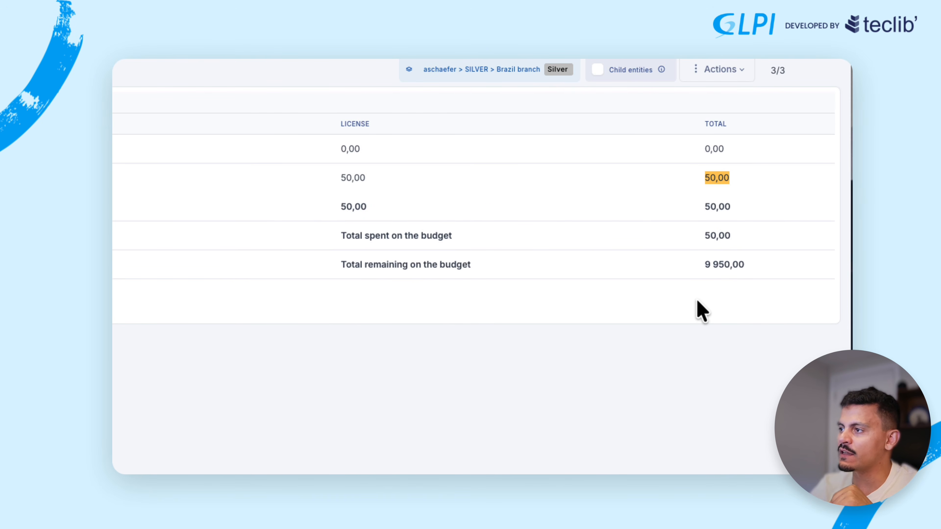